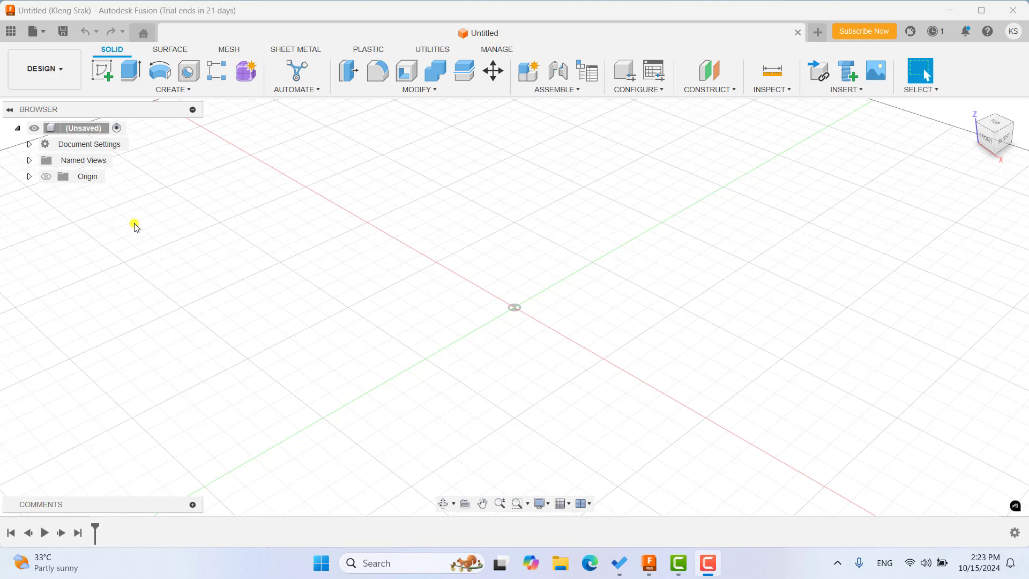
Step: Start a new sketch on the XZ front origin plane
{"action": "left_click", "coordinate": [105, 74]}
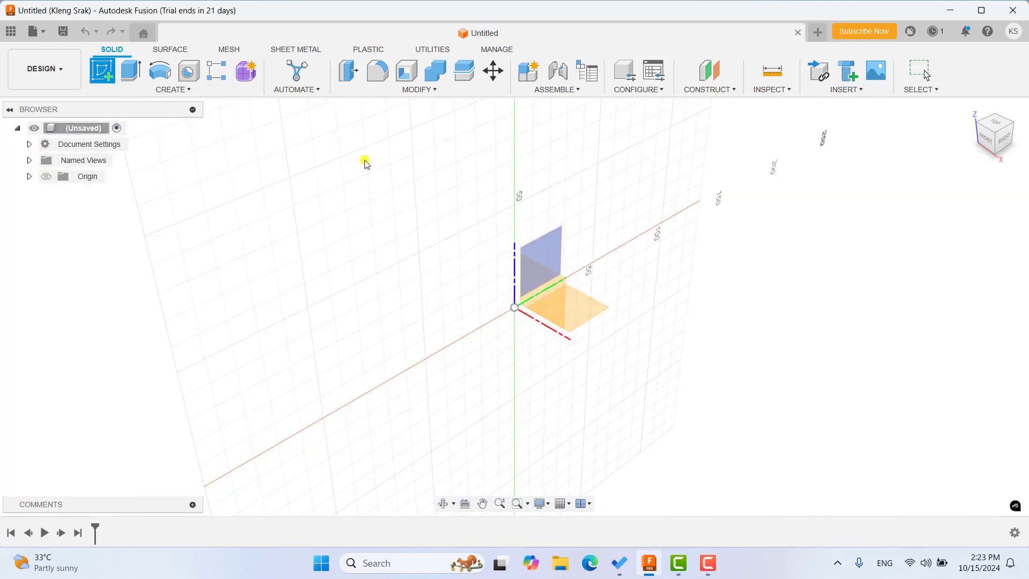
{"action": "left_click", "coordinate": [538, 285]}
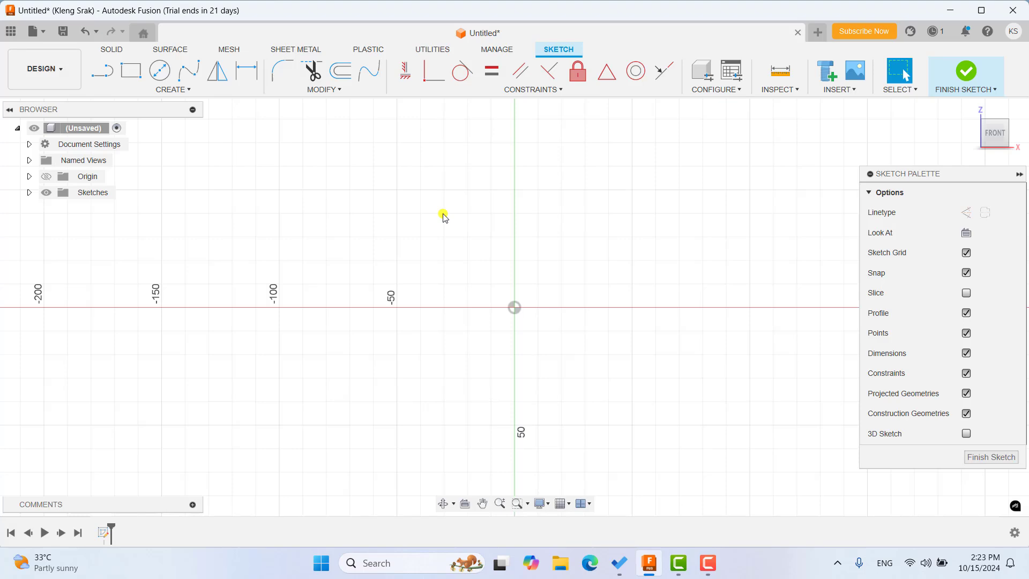
Step: Sketch a center-diameter circle near -50, dimension it to 10 mm, and finish the sketch
{"action": "left_click", "coordinate": [159, 70]}
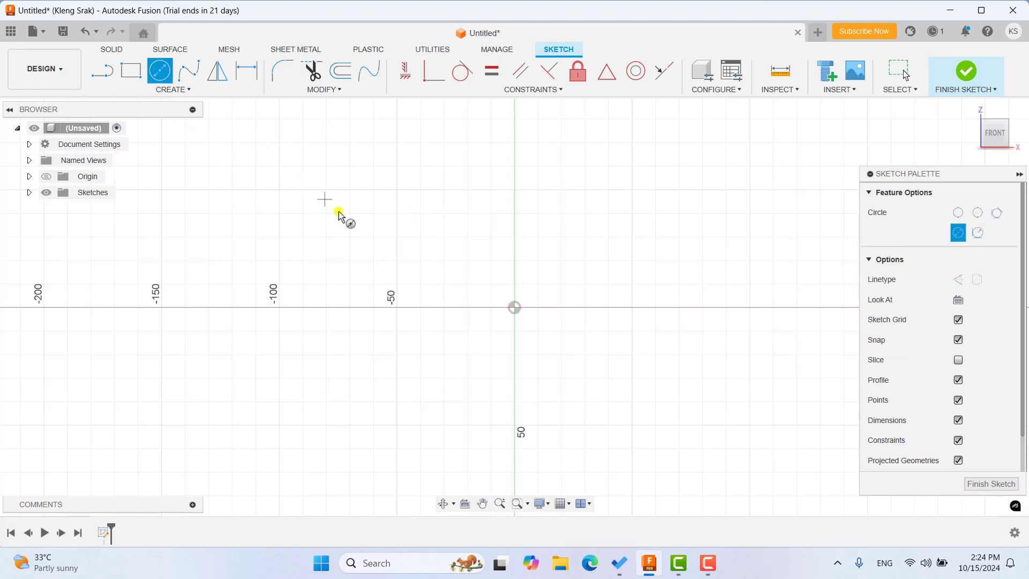
{"action": "left_click", "coordinate": [396, 283]}
{"action": "left_click", "coordinate": [379, 278]}
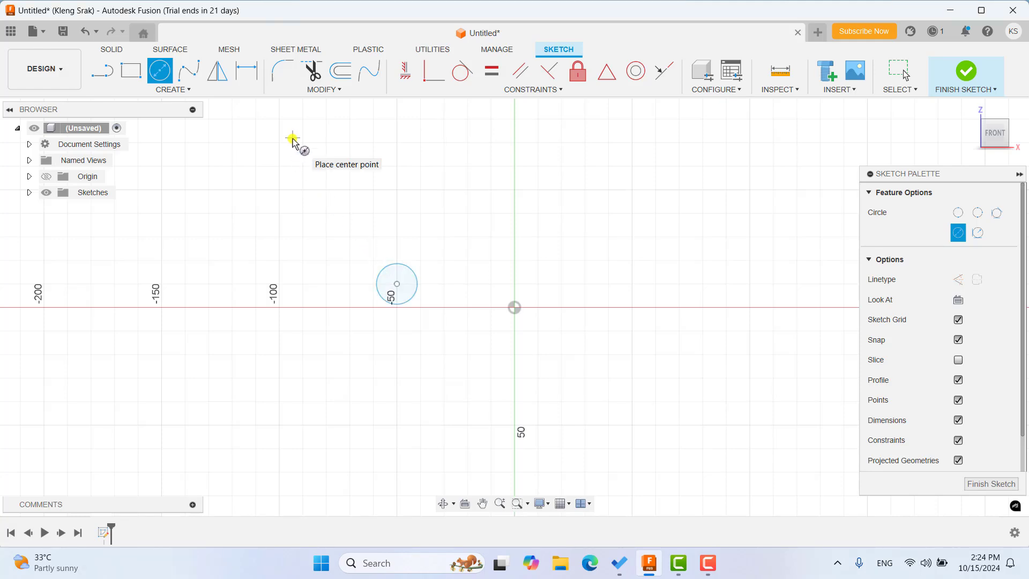
{"action": "left_click", "coordinate": [247, 70]}
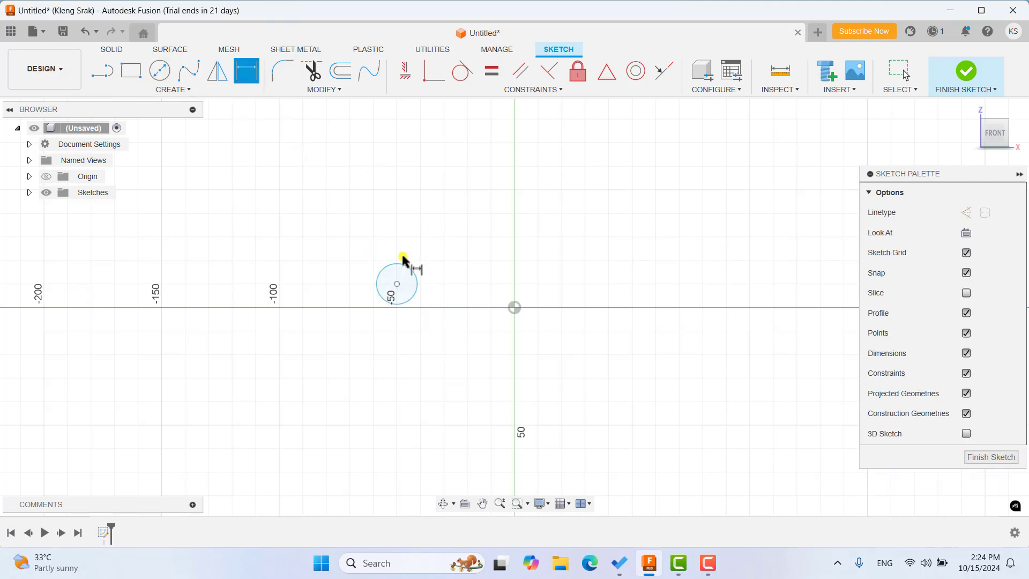
{"action": "left_click", "coordinate": [401, 265]}
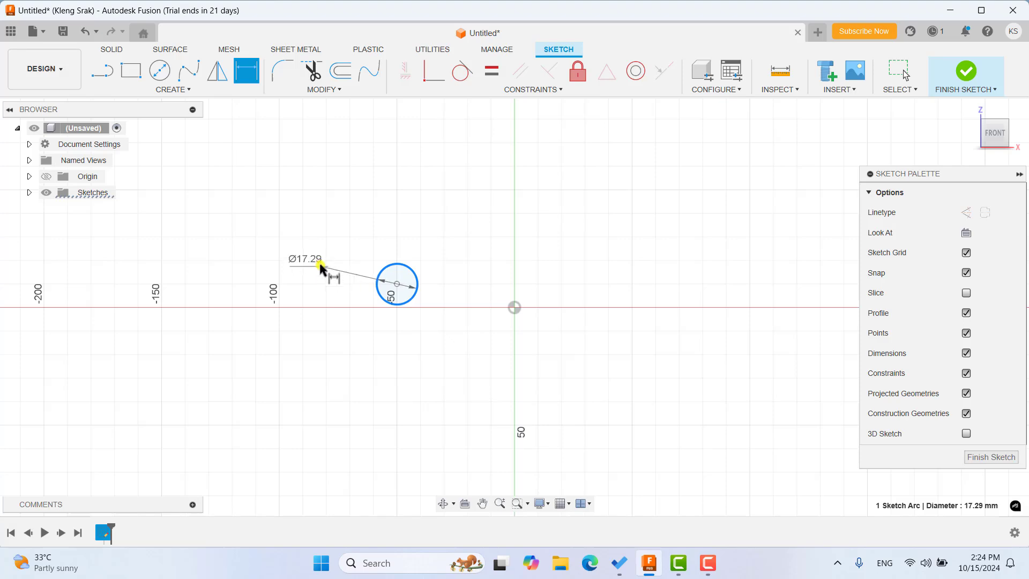
{"action": "left_click", "coordinate": [319, 264]}
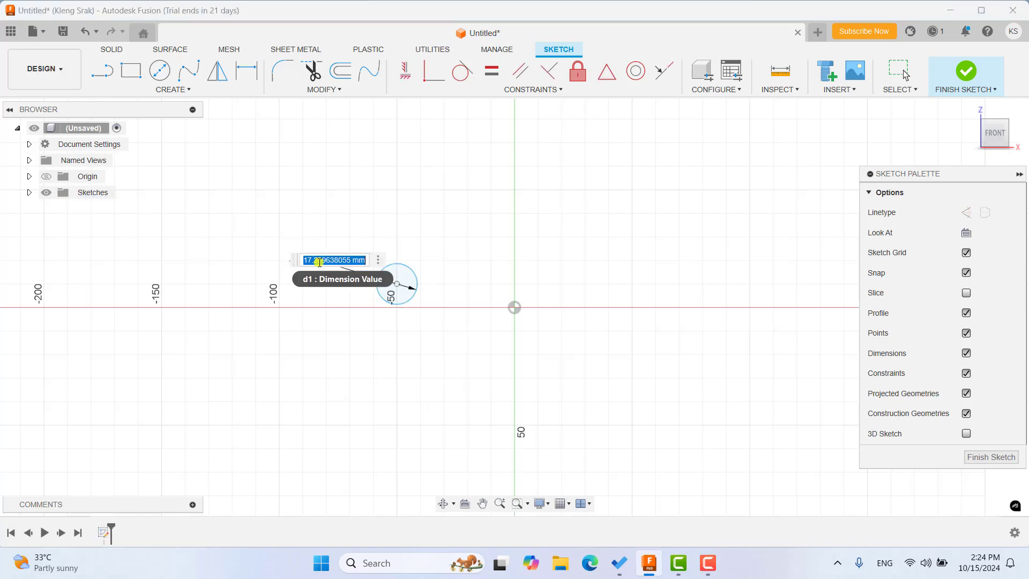
{"action": "type", "text": "10"}
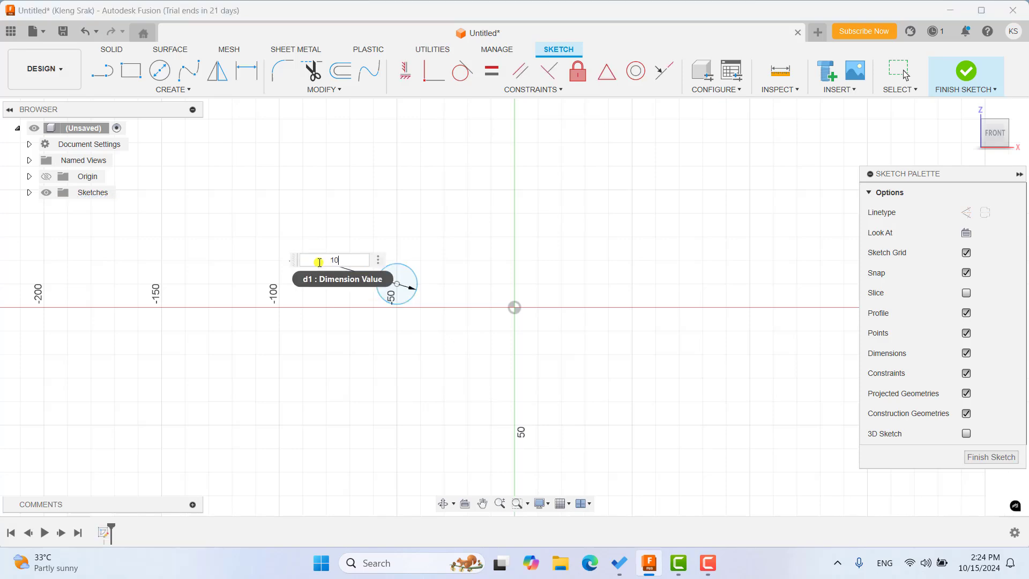
{"action": "key", "text": "Return"}
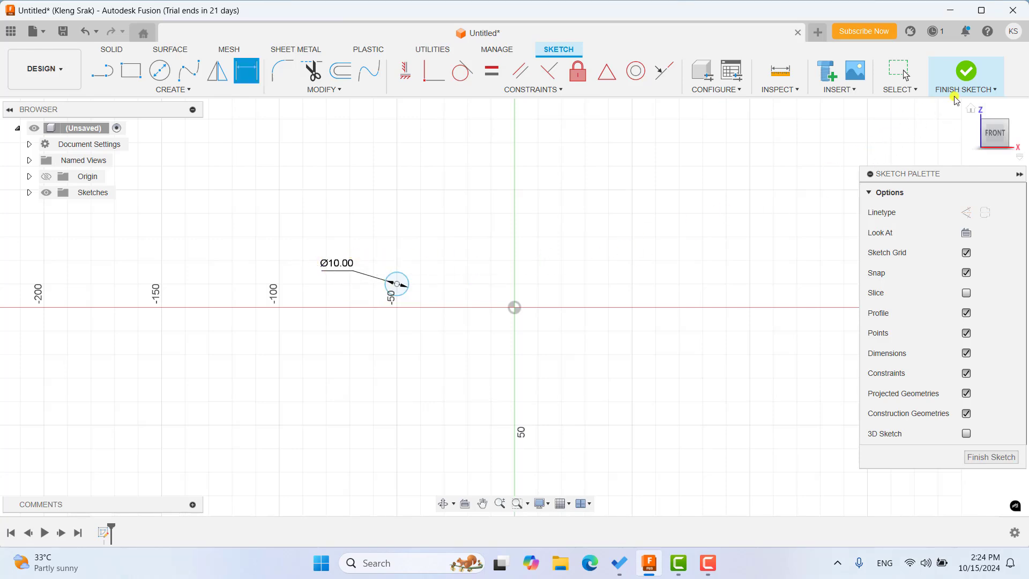
{"action": "left_click", "coordinate": [964, 75]}
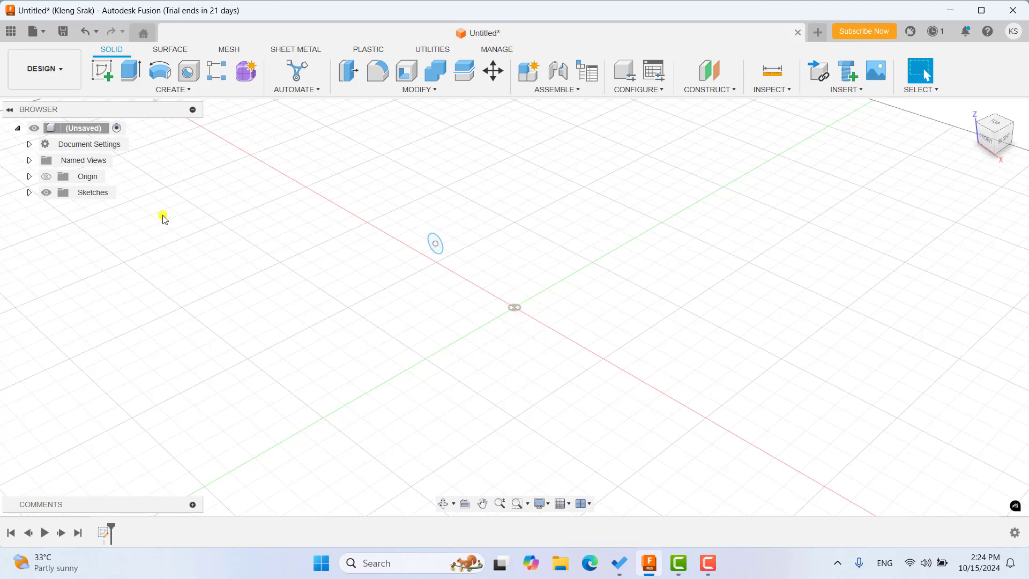
Step: Show the Origin planes and axes, then zoom and orbit to a flatter view
{"action": "left_click", "coordinate": [46, 177]}
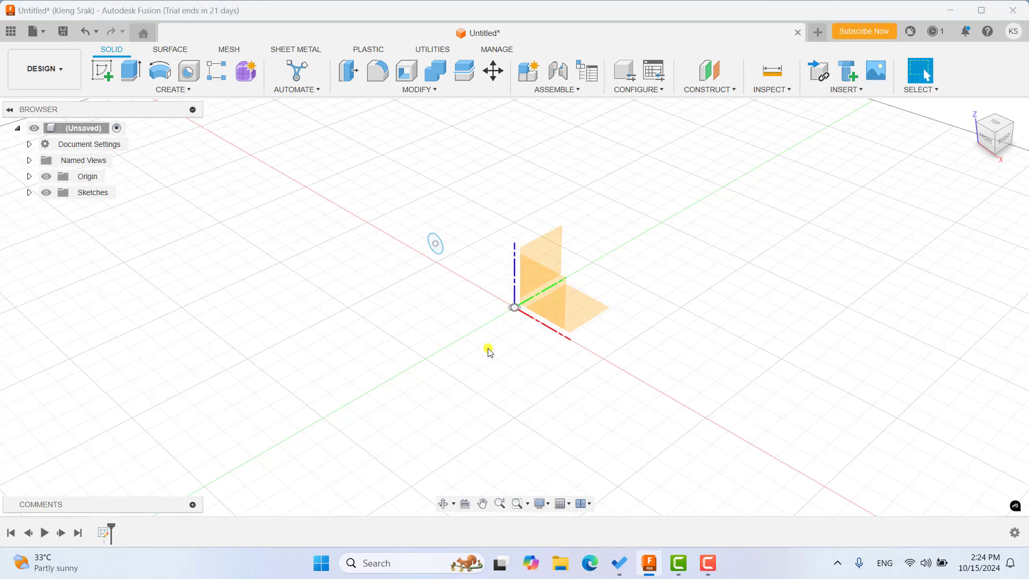
{"action": "scroll", "coordinate": [522, 324], "scroll_direction": "up", "scroll_amount": 2}
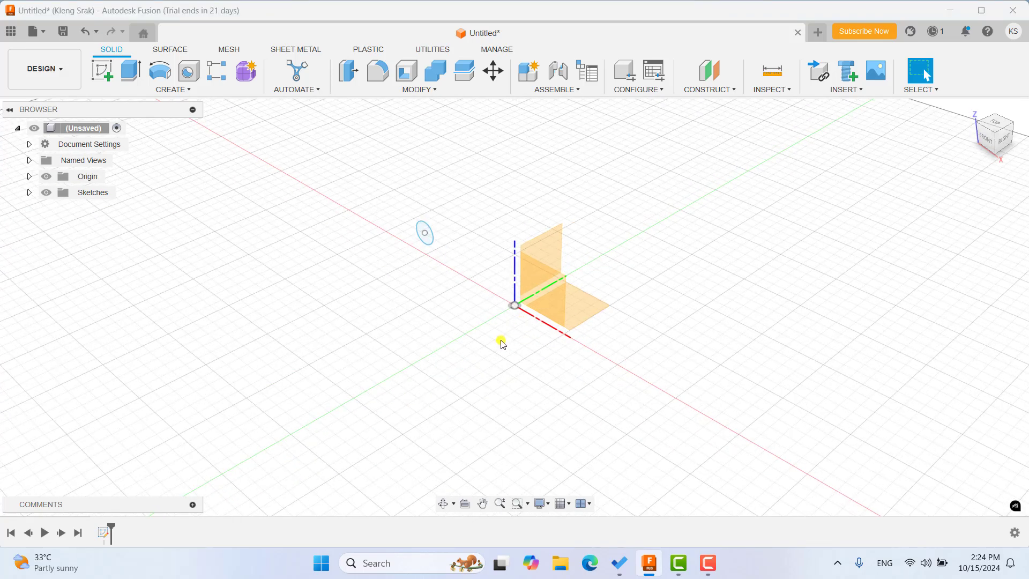
{"action": "mouse_move", "coordinate": [500, 349]}
{"action": "middle_mouse_down", "text": "shift"}
{"action": "mouse_move", "coordinate": [535, 350]}
{"action": "mouse_move", "coordinate": [519, 308]}
{"action": "mouse_move", "coordinate": [515, 324]}
{"action": "middle_mouse_up", "text": "shift"}
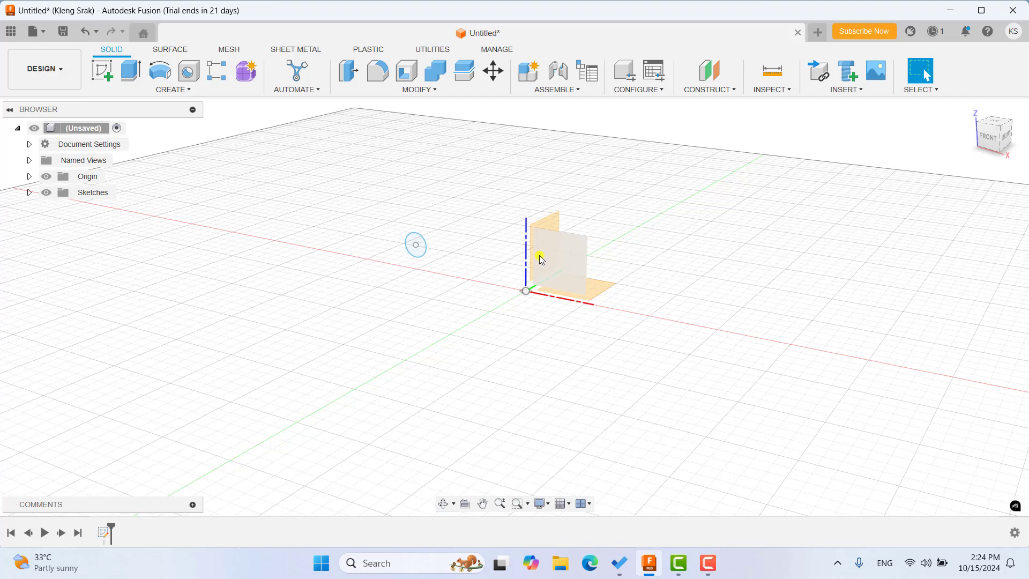
Step: Revolve the circle profile around the Z axis for a full 360° ring preview
{"action": "left_click", "coordinate": [161, 77]}
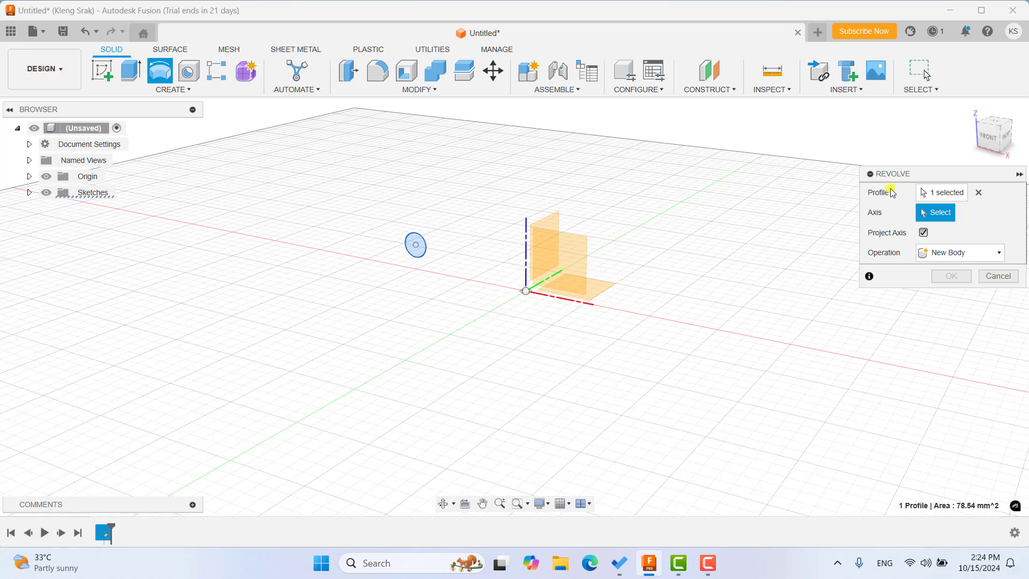
{"action": "left_click_drag", "start_coordinate": [905, 176], "coordinate": [743, 131]}
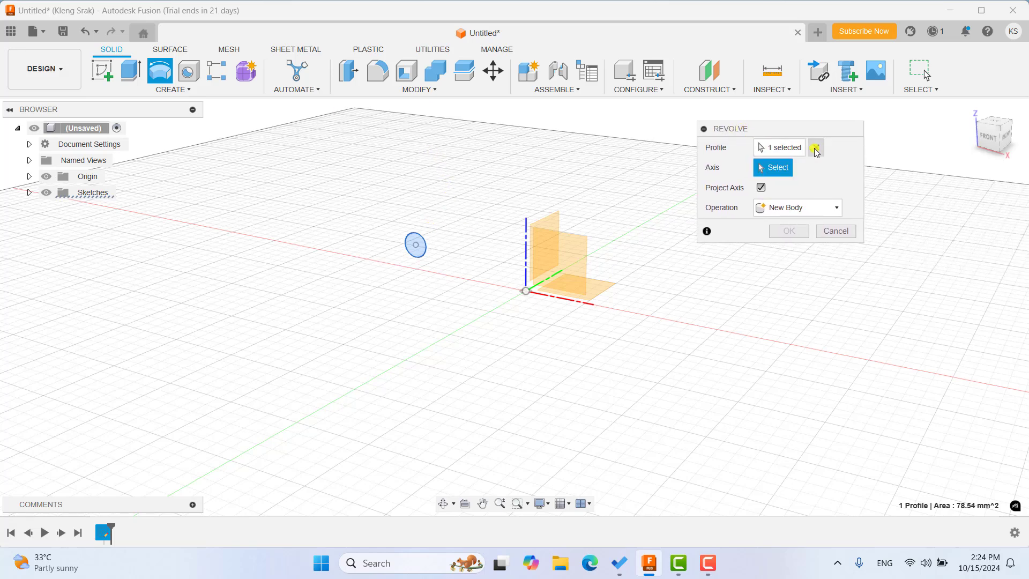
{"action": "left_click", "coordinate": [811, 148]}
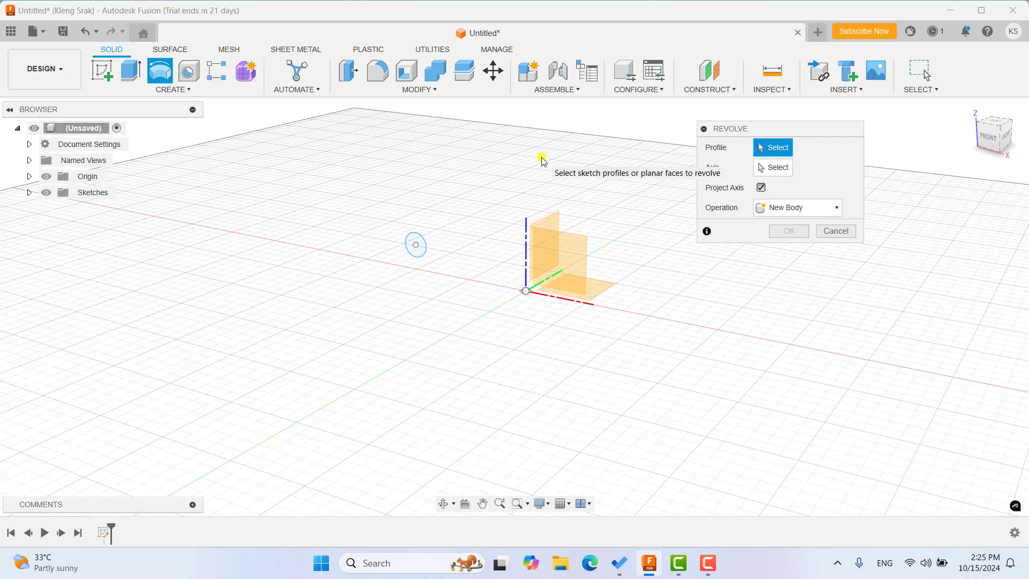
{"action": "left_click", "coordinate": [417, 239]}
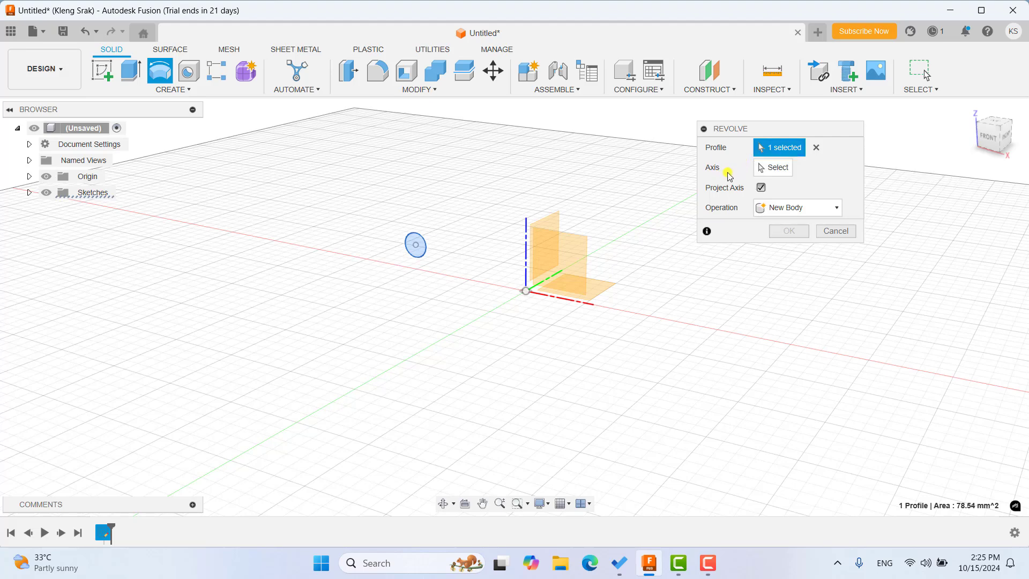
{"action": "left_click", "coordinate": [772, 169]}
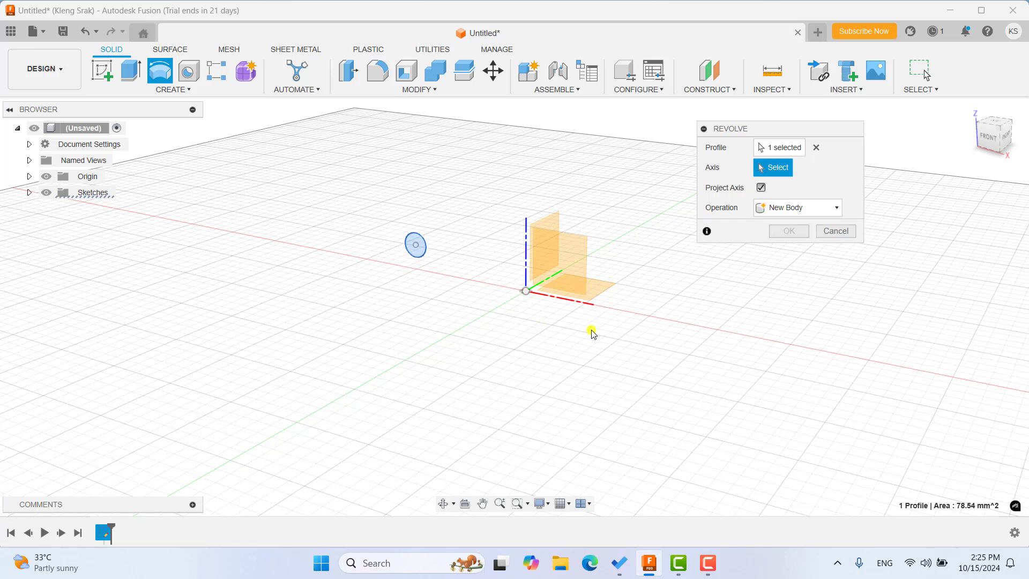
{"action": "left_click", "coordinate": [528, 252]}
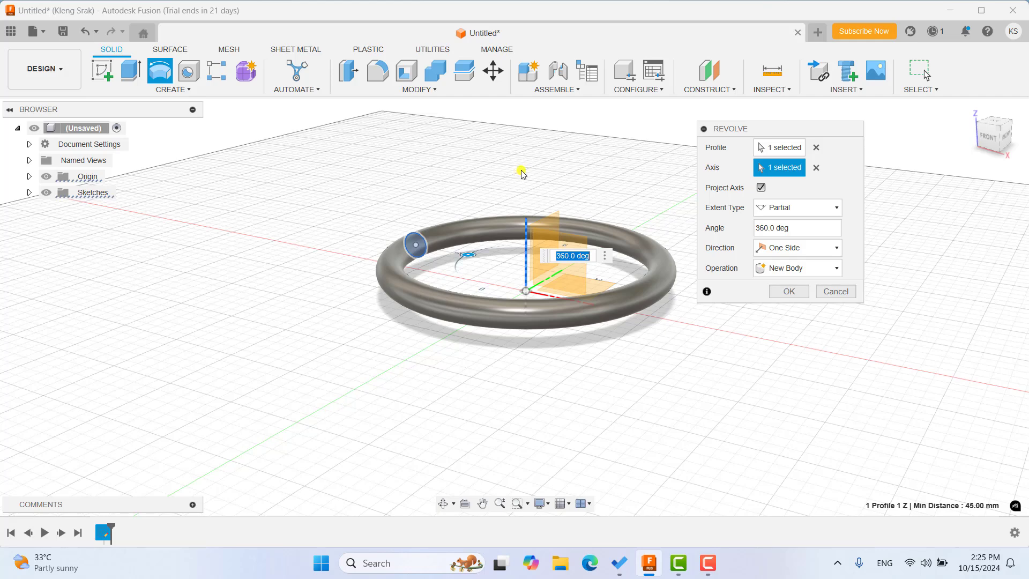
Step: Drag the revolve into shorter partial arcs, then retype the angle as 360 degrees
{"action": "mouse_move", "coordinate": [526, 170]}
{"action": "middle_mouse_down", "text": "shift"}
{"action": "mouse_move", "coordinate": [538, 202]}
{"action": "mouse_move", "coordinate": [523, 212]}
{"action": "middle_mouse_up", "text": "shift"}
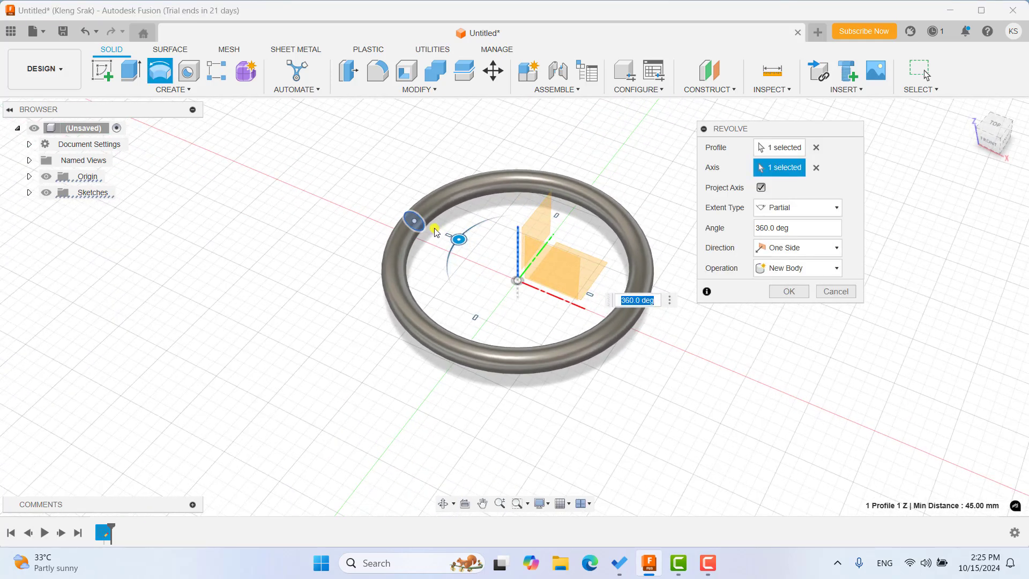
{"action": "scroll", "coordinate": [433, 227], "scroll_direction": "up", "scroll_amount": 2}
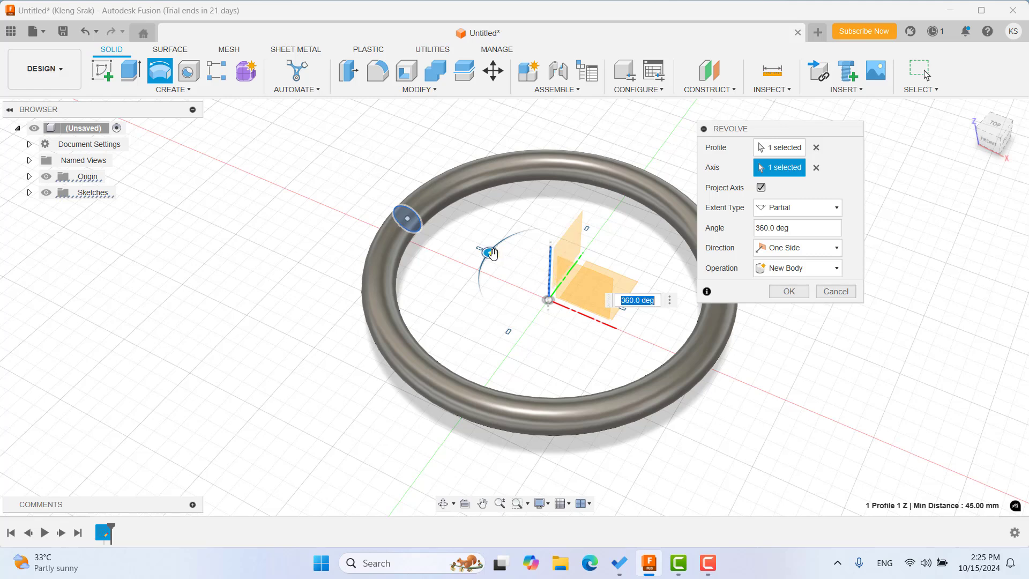
{"action": "mouse_move", "coordinate": [498, 251]}
{"action": "left_mouse_down"}
{"action": "mouse_move", "coordinate": [588, 323]}
{"action": "mouse_move", "coordinate": [586, 237]}
{"action": "left_mouse_up"}
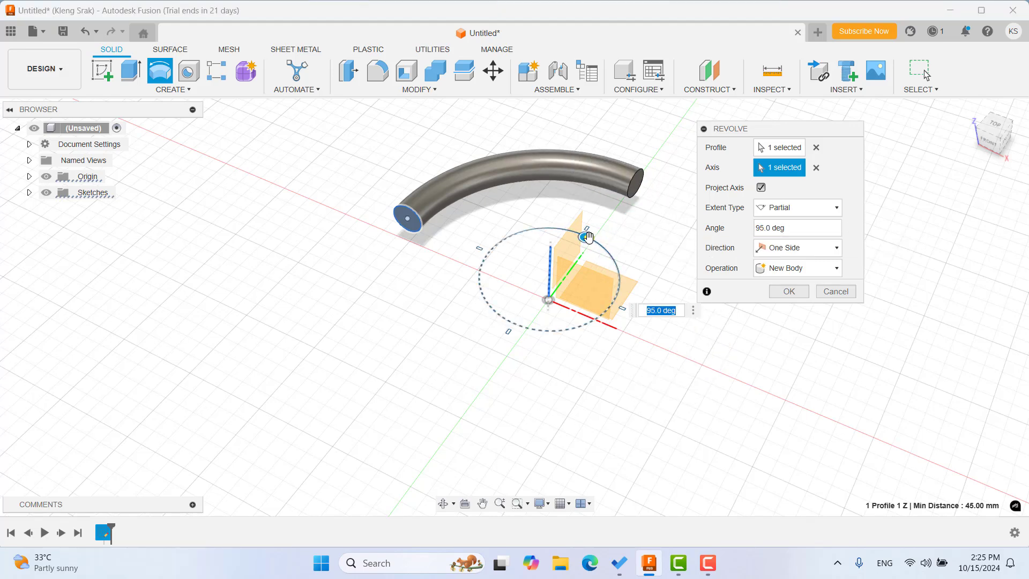
{"action": "mouse_move", "coordinate": [586, 237]}
{"action": "left_mouse_down"}
{"action": "mouse_move", "coordinate": [485, 231]}
{"action": "mouse_move", "coordinate": [498, 166]}
{"action": "mouse_move", "coordinate": [541, 229]}
{"action": "left_mouse_up"}
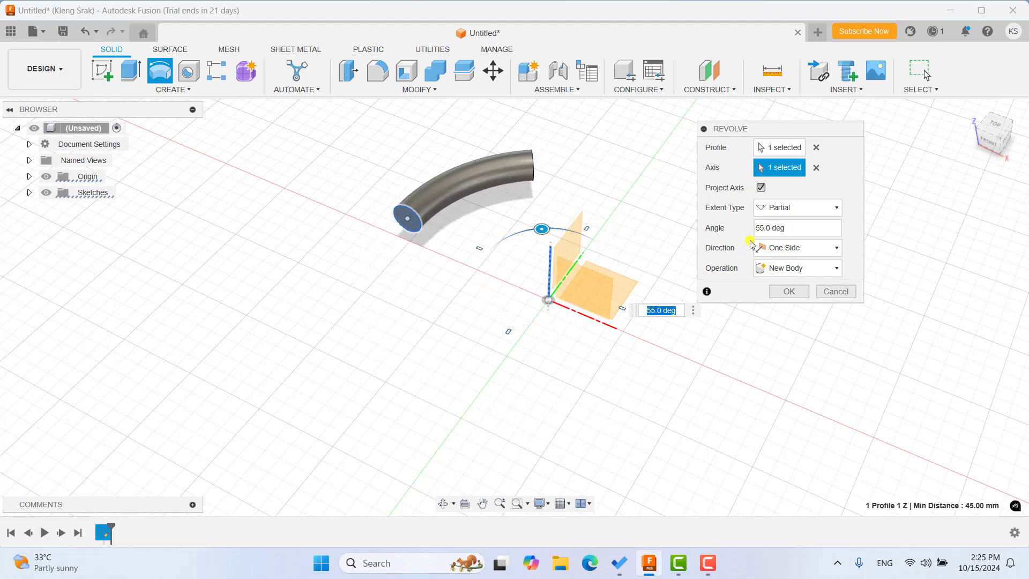
{"action": "left_click", "coordinate": [793, 229]}
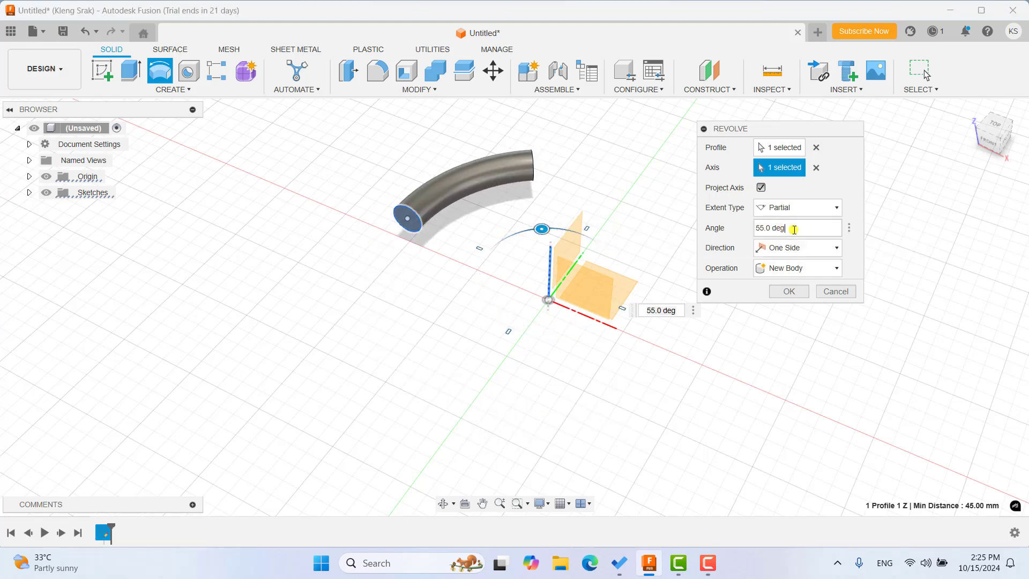
{"action": "left_click_drag", "start_coordinate": [813, 226], "coordinate": [711, 229]}
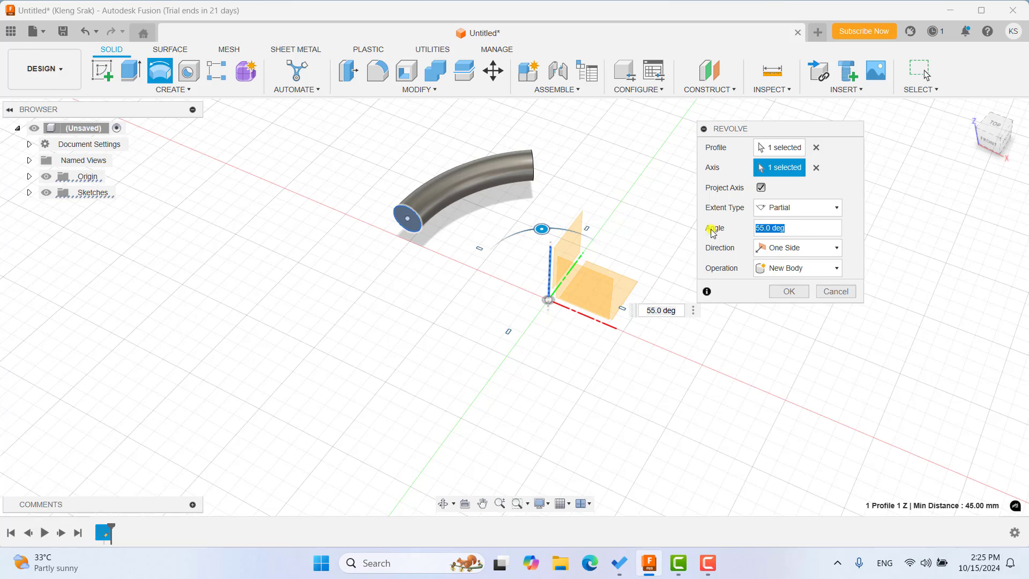
{"action": "type", "text": "3"}
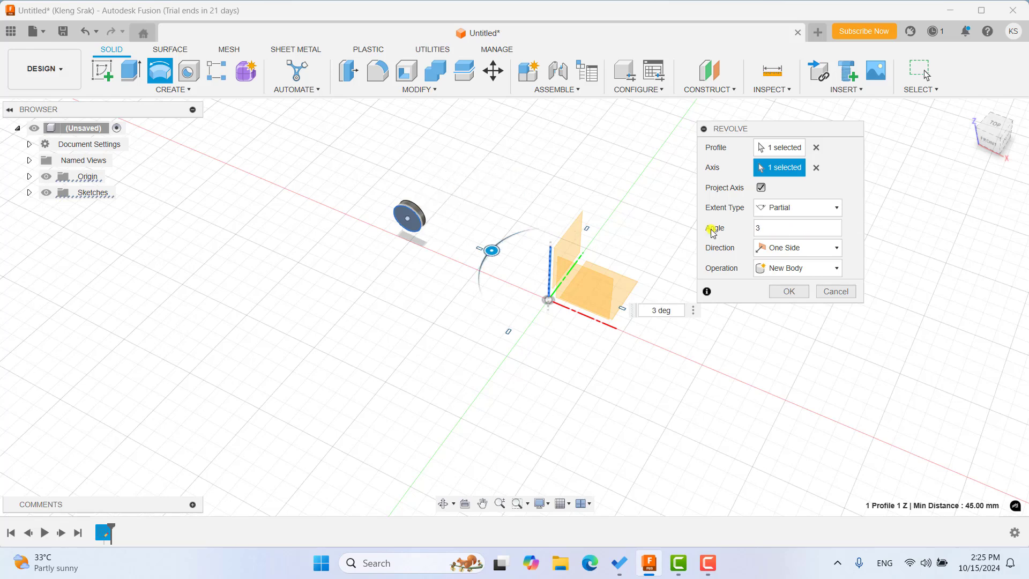
{"action": "type", "text": "60"}
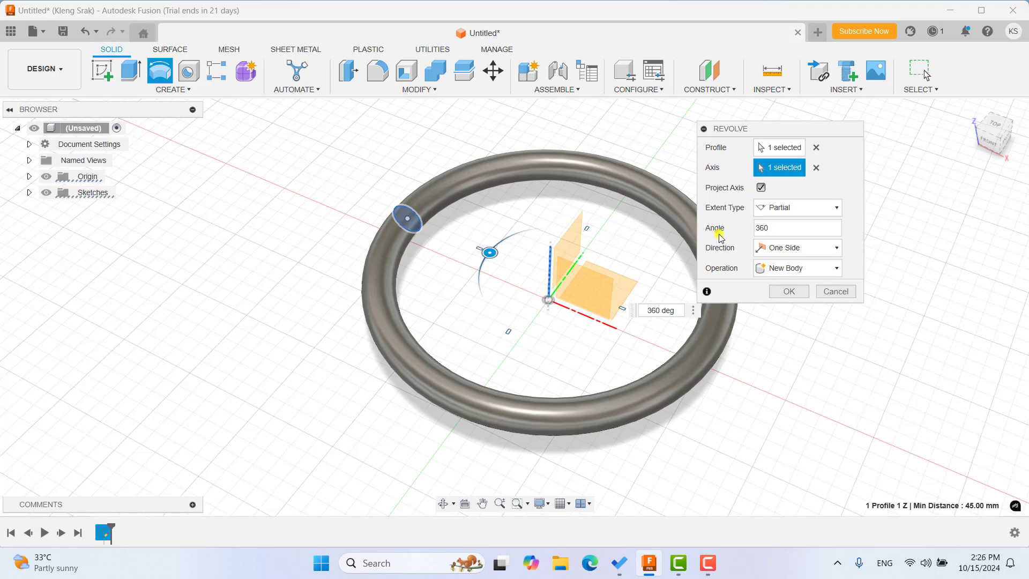
Step: Switch the revolve from One Side to Two Sides, dragging the arcs to about 125 and 100 degrees
{"action": "left_click", "coordinate": [808, 252]}
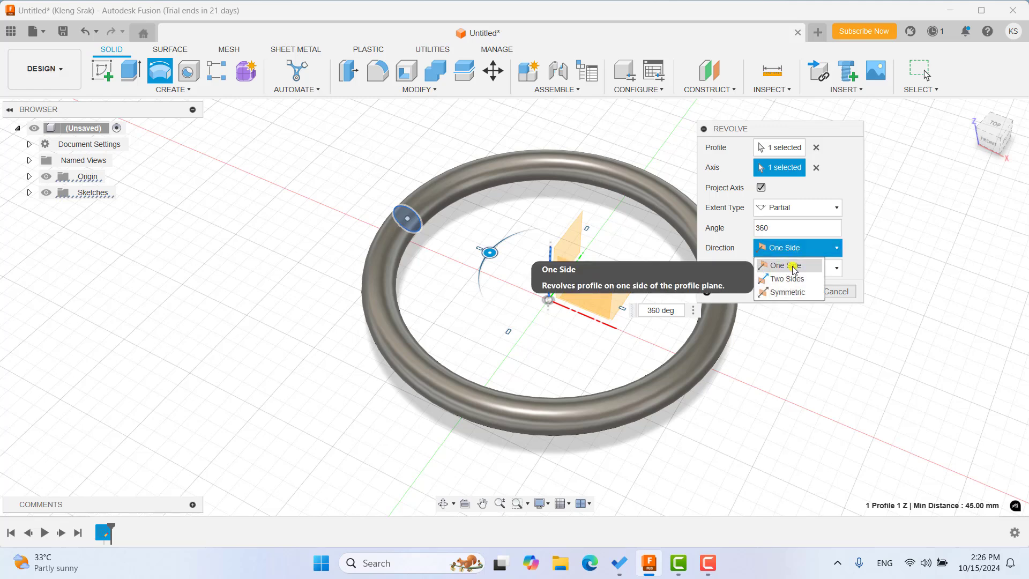
{"action": "left_click", "coordinate": [789, 266]}
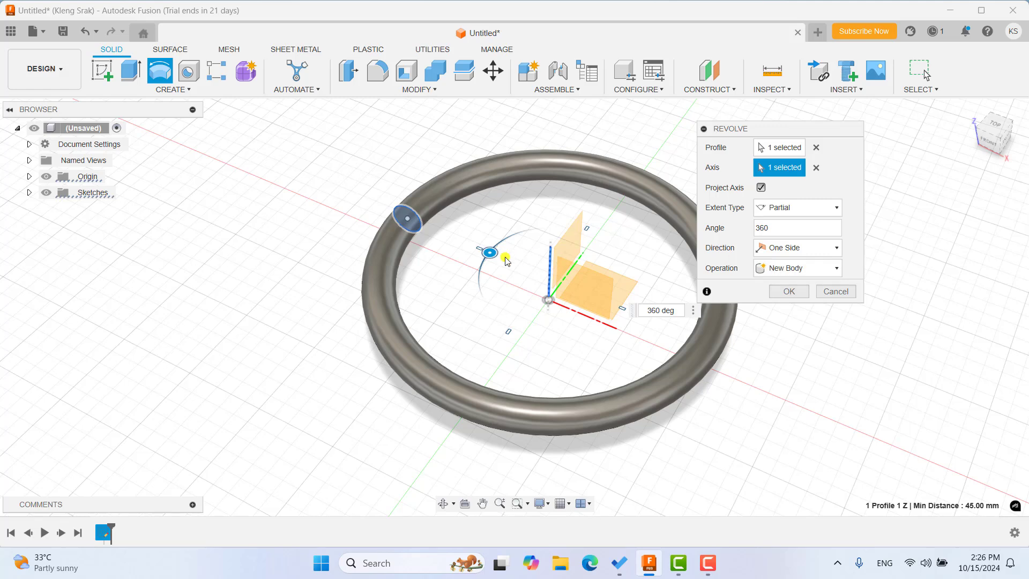
{"action": "left_click_drag", "start_coordinate": [489, 251], "coordinate": [541, 229]}
{"action": "left_click", "coordinate": [797, 248]}
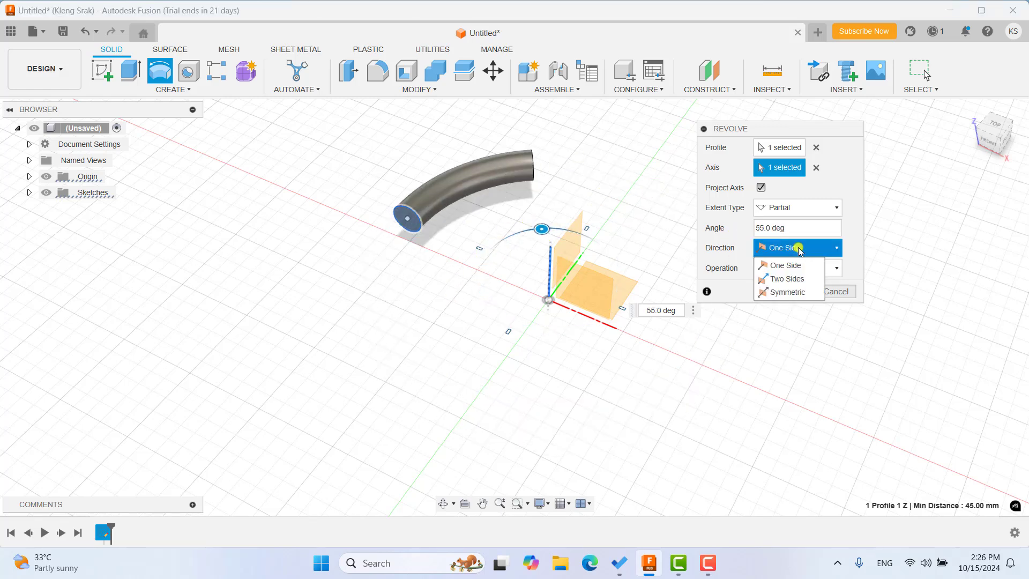
{"action": "left_click", "coordinate": [791, 280]}
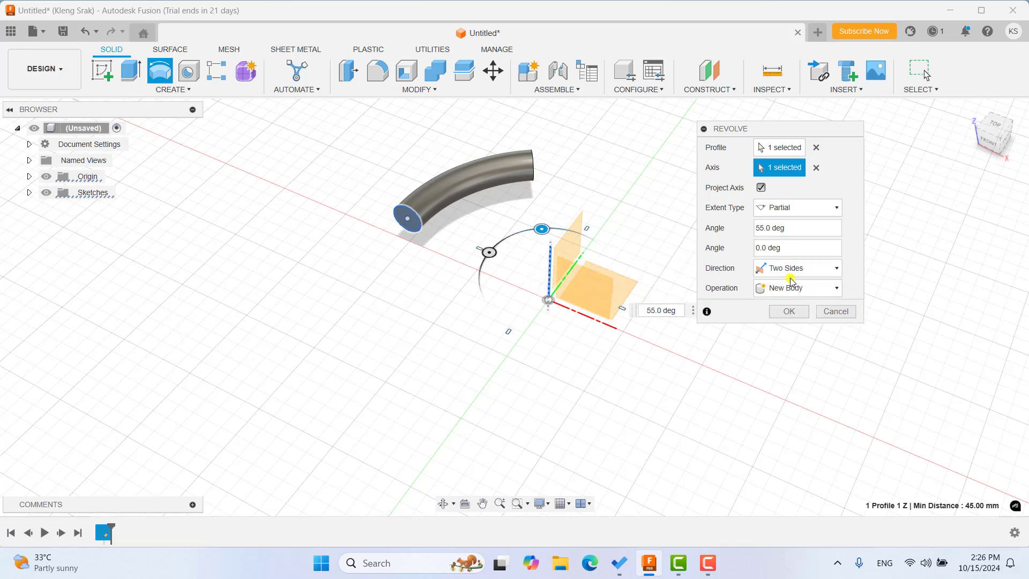
{"action": "left_click_drag", "start_coordinate": [542, 229], "coordinate": [614, 264]}
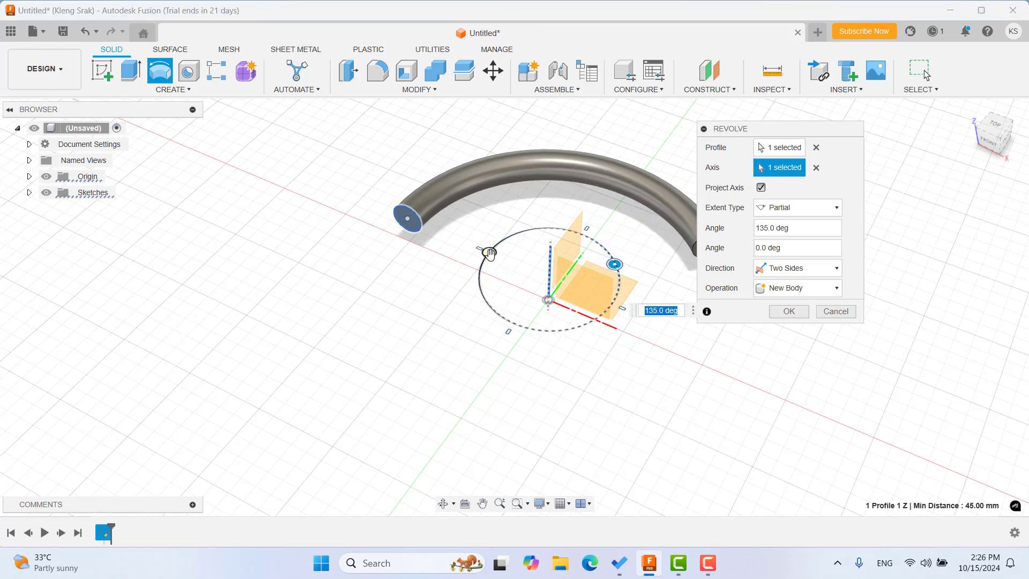
{"action": "mouse_move", "coordinate": [480, 289]}
{"action": "left_mouse_down"}
{"action": "mouse_move", "coordinate": [526, 339]}
{"action": "mouse_move", "coordinate": [506, 341]}
{"action": "mouse_move", "coordinate": [526, 340]}
{"action": "left_mouse_up"}
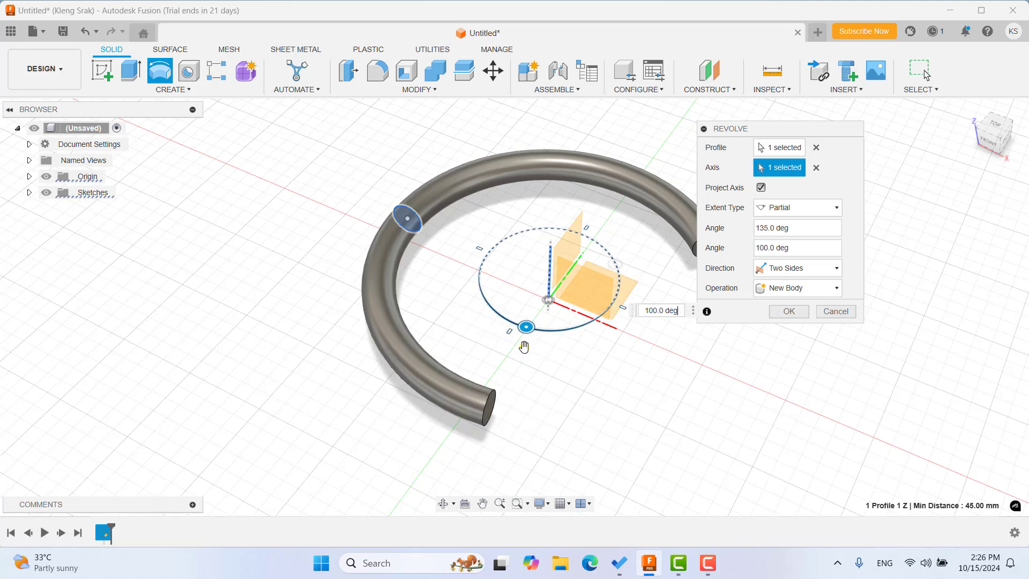
Step: Set both revolve angles to 90 degrees
{"action": "left_click", "coordinate": [779, 247]}
{"action": "left_click_drag", "start_coordinate": [748, 255], "coordinate": [730, 256]}
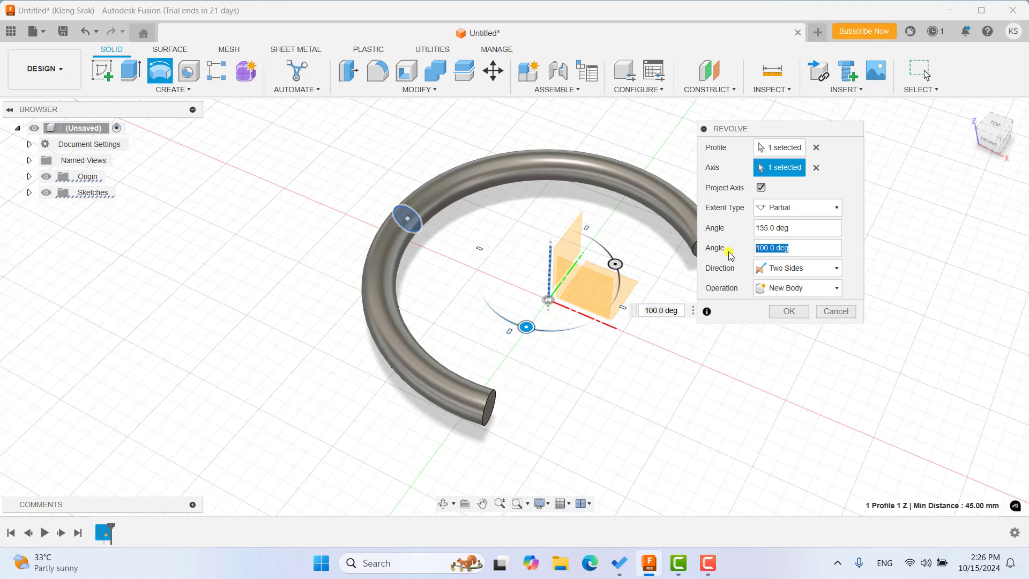
{"action": "type", "text": "180"}
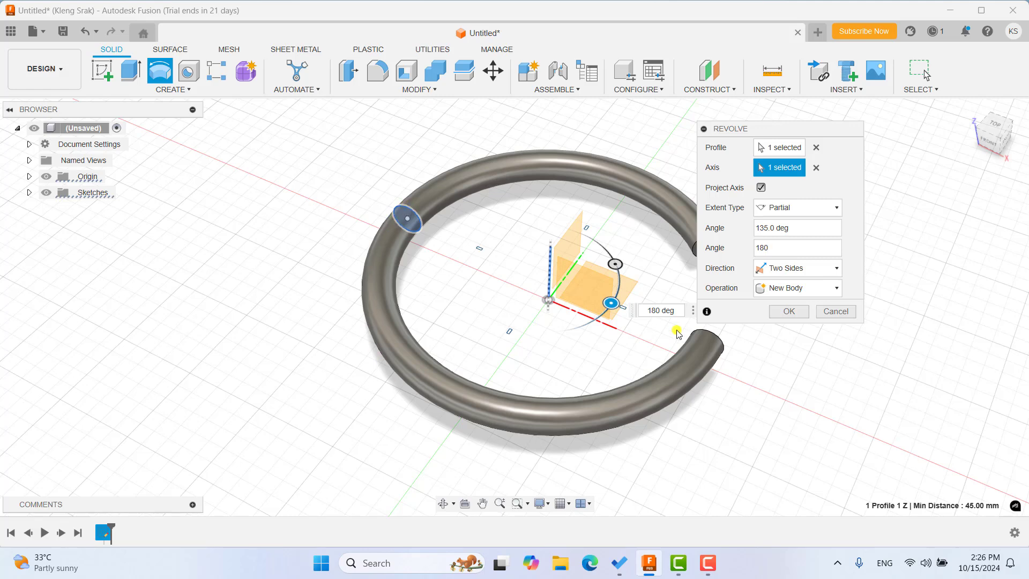
{"action": "left_click_drag", "start_coordinate": [797, 245], "coordinate": [738, 244]}
{"action": "type", "text": "90"}
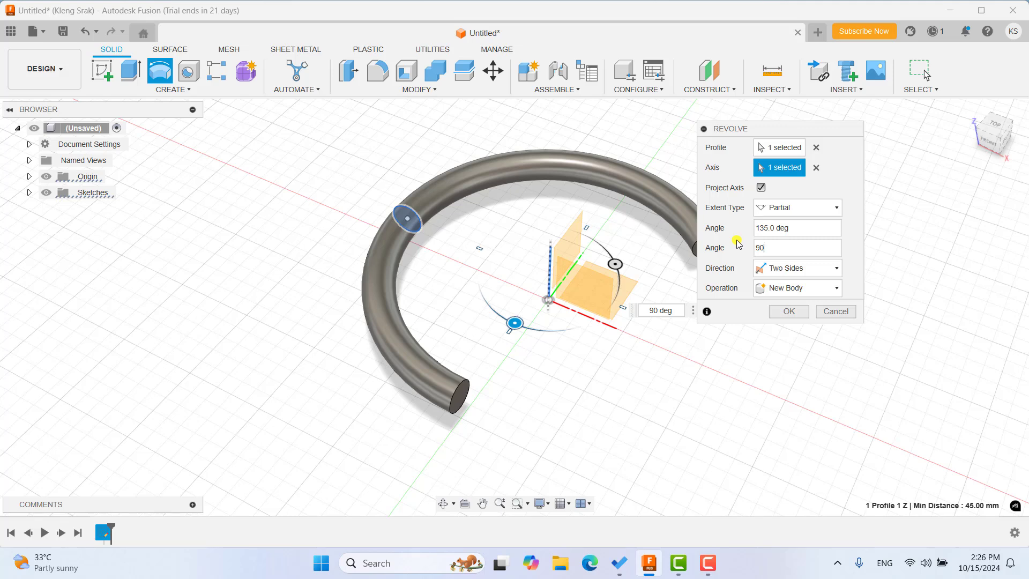
{"action": "left_click", "coordinate": [792, 230]}
{"action": "left_click_drag", "start_coordinate": [777, 229], "coordinate": [739, 229]}
{"action": "type", "text": "90deg"}
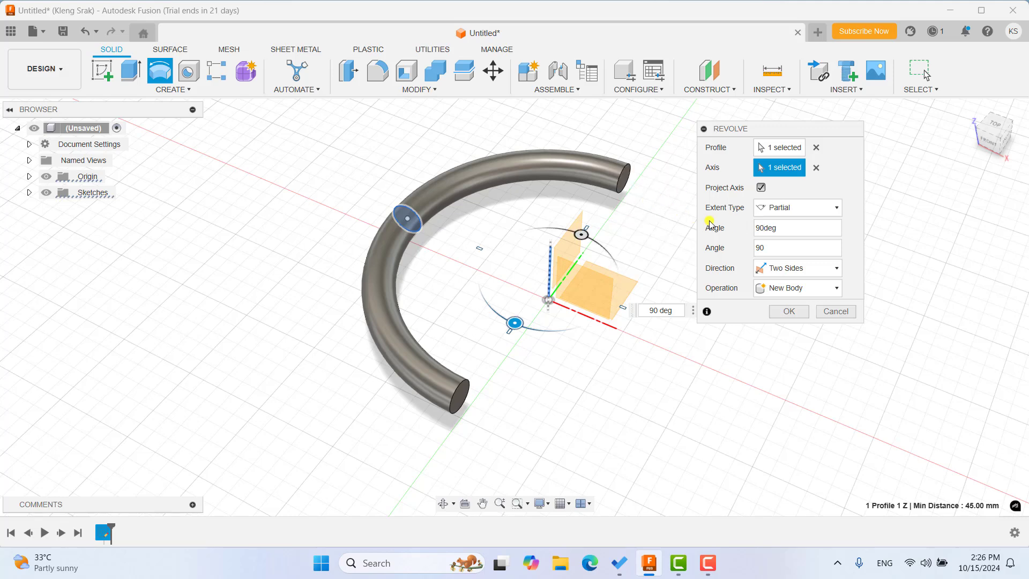
{"action": "left_click", "coordinate": [793, 271]}
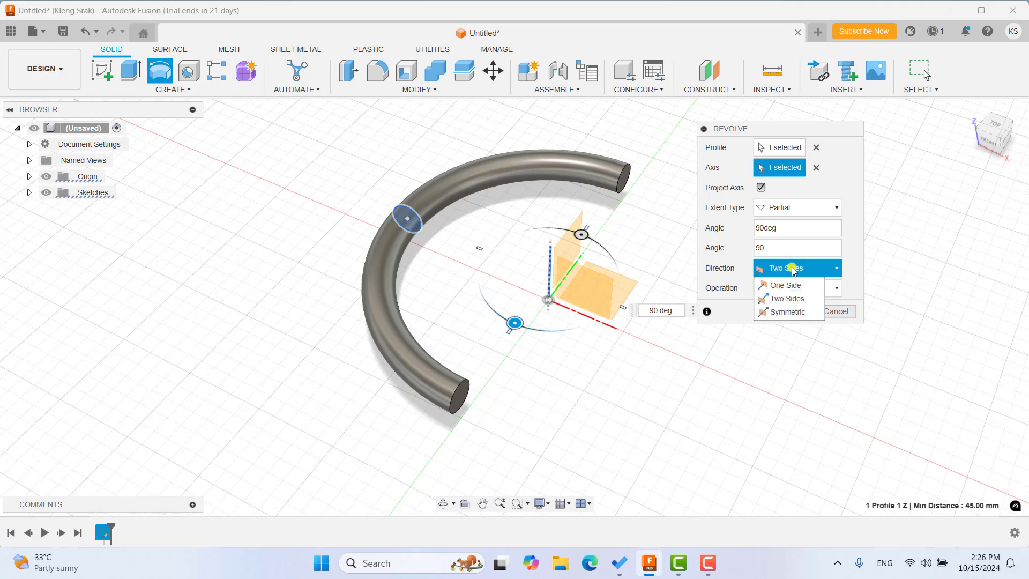
Step: Try a Symmetric revolve, dragging the angle out to about 145 degrees
{"action": "left_click", "coordinate": [783, 313]}
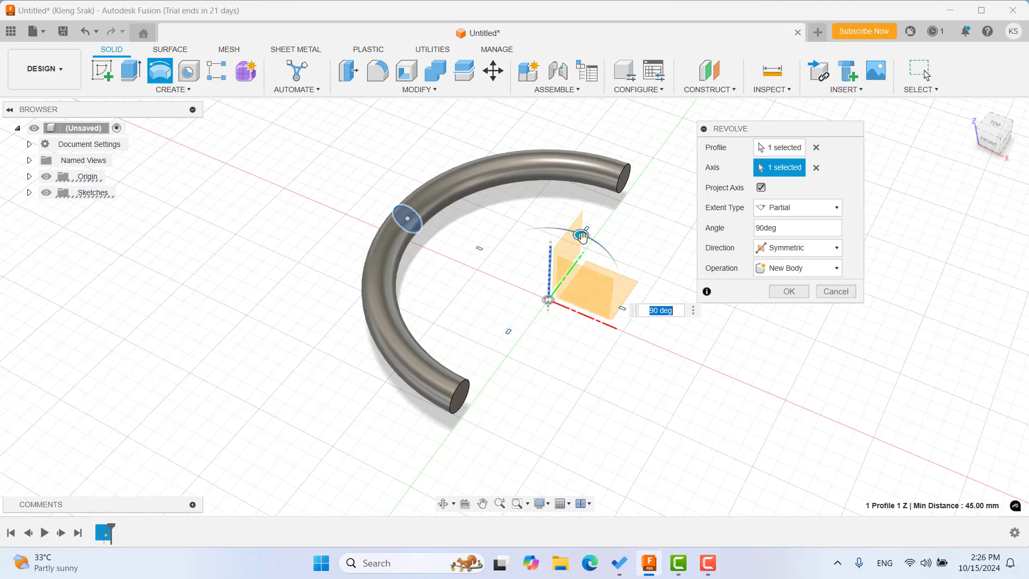
{"action": "mouse_move", "coordinate": [582, 236]}
{"action": "left_mouse_down"}
{"action": "mouse_move", "coordinate": [542, 233]}
{"action": "mouse_move", "coordinate": [558, 227]}
{"action": "left_mouse_up"}
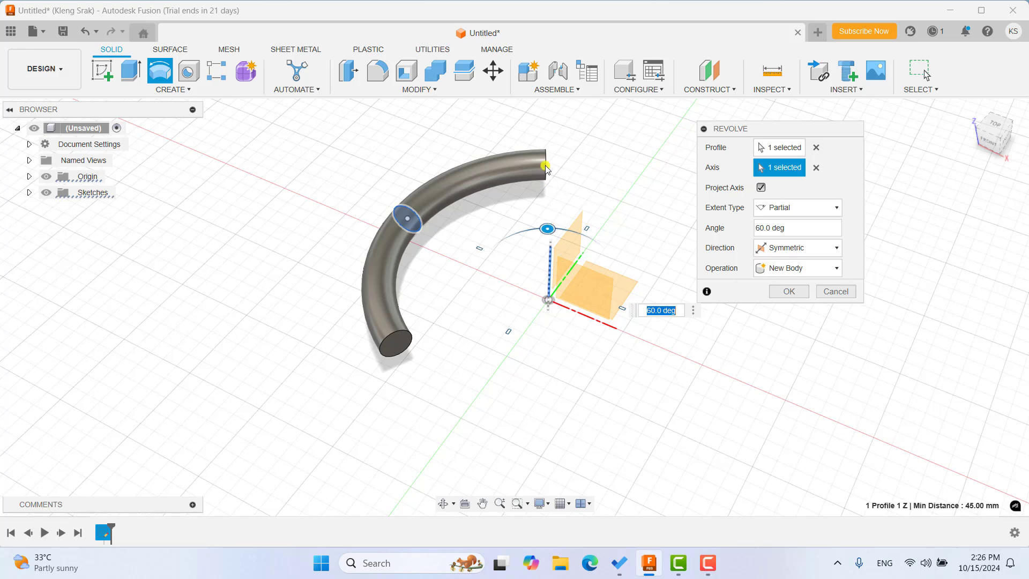
{"action": "type", "text": "90"}
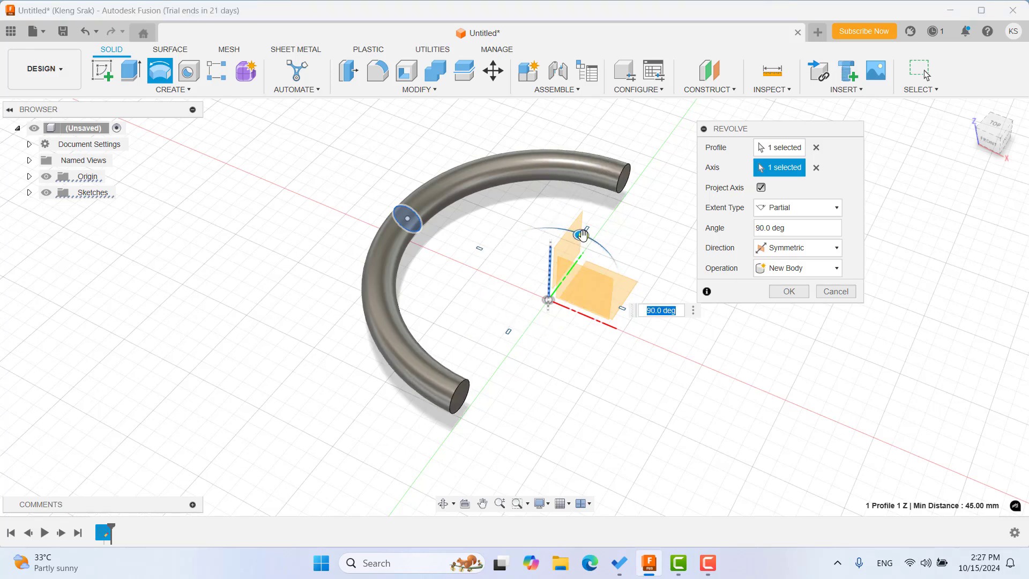
{"action": "mouse_move", "coordinate": [582, 234]}
{"action": "left_mouse_down"}
{"action": "mouse_move", "coordinate": [602, 275]}
{"action": "mouse_move", "coordinate": [616, 268]}
{"action": "left_mouse_up"}
Step: Switch back to One Side at 360 degrees and confirm the ring body
{"action": "left_click", "coordinate": [778, 250]}
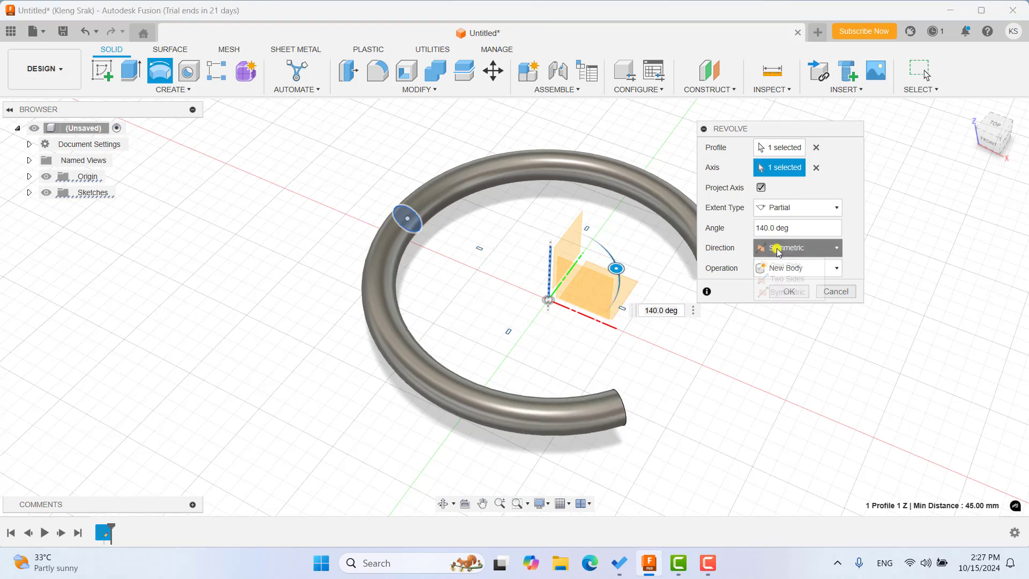
{"action": "left_click", "coordinate": [786, 266]}
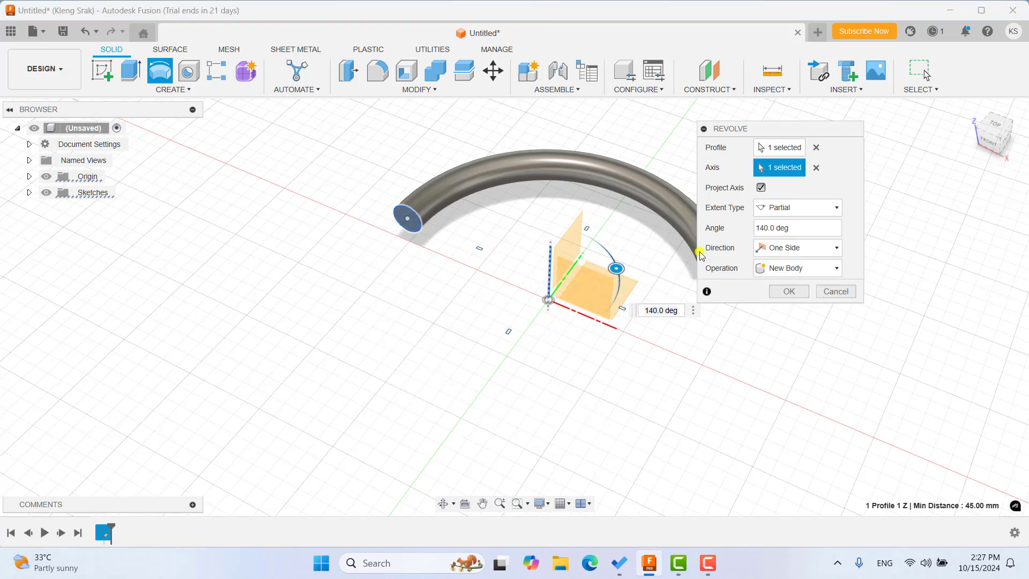
{"action": "left_click", "coordinate": [797, 232]}
{"action": "type", "text": "36"}
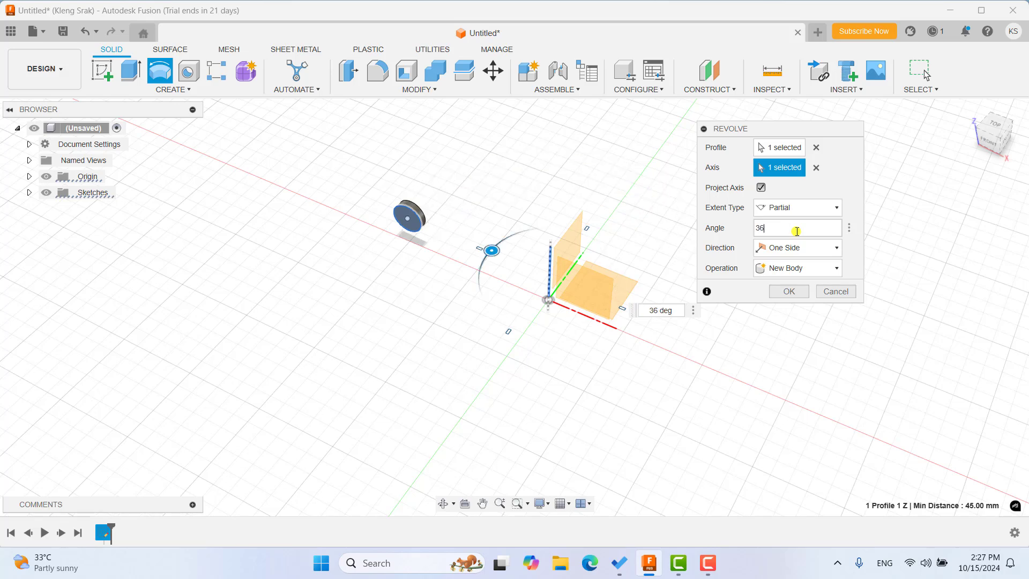
{"action": "type", "text": "0"}
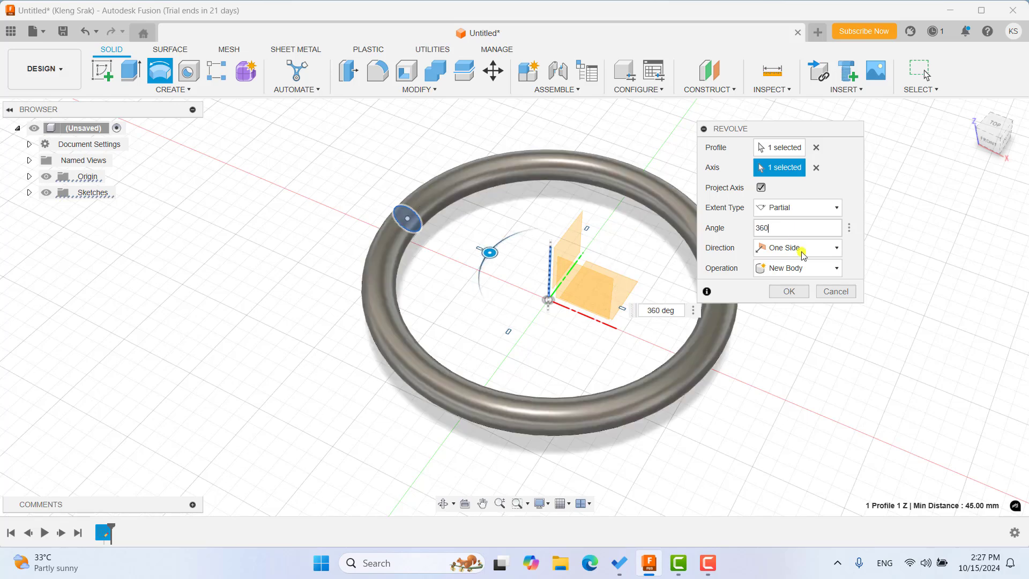
{"action": "left_click", "coordinate": [789, 291]}
{"action": "scroll", "coordinate": [604, 271], "scroll_direction": "up", "scroll_amount": 3}
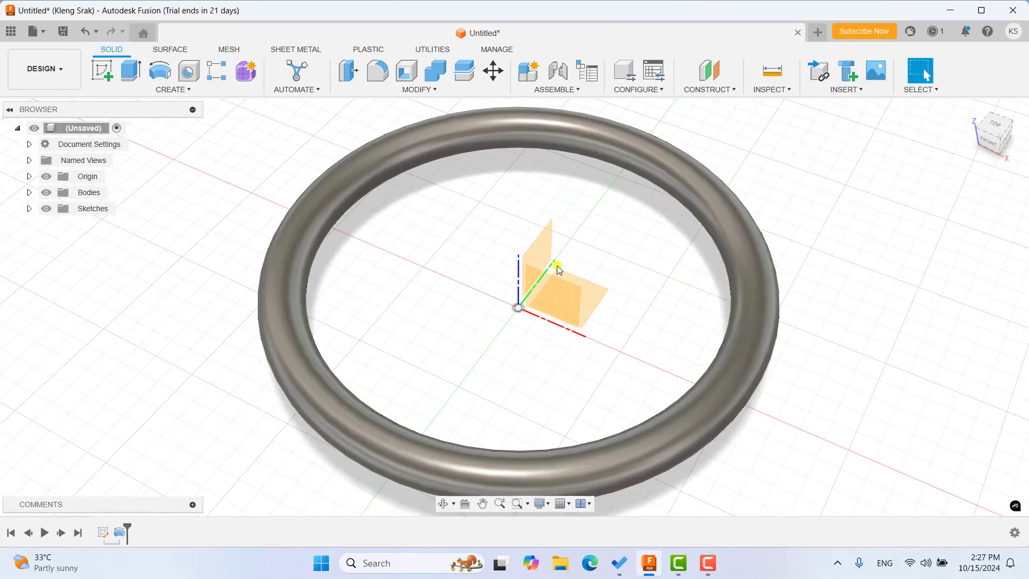
{"action": "scroll", "coordinate": [554, 266], "scroll_direction": "down", "scroll_amount": 3}
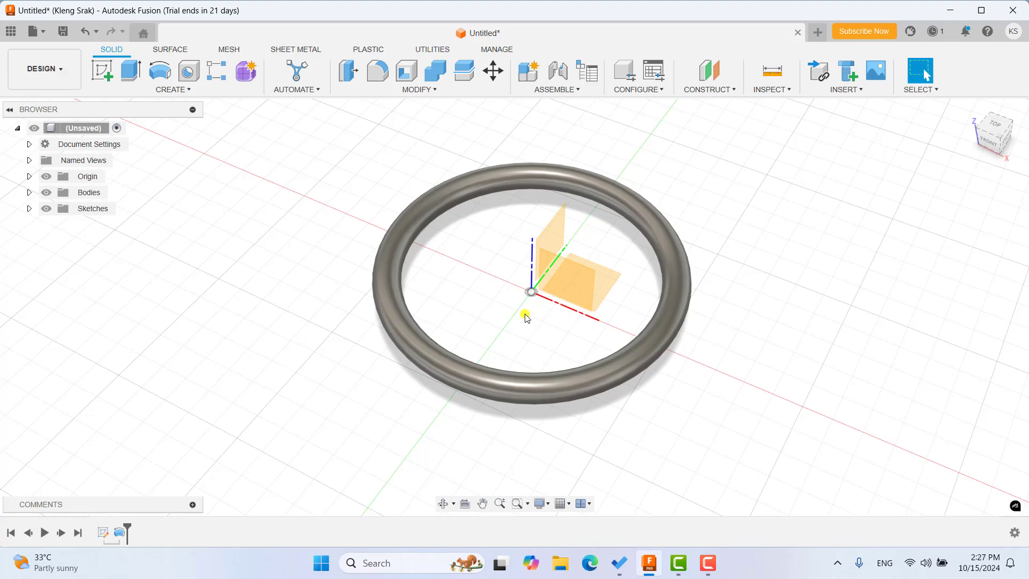
Step: Reframe the ring, then open a new sketch on the XZ plane viewed from FRONT
{"action": "mouse_move", "coordinate": [526, 317]}
{"action": "middle_mouse_down", "text": "shift"}
{"action": "mouse_move", "coordinate": [572, 304]}
{"action": "mouse_move", "coordinate": [614, 324]}
{"action": "middle_mouse_up", "text": "shift"}
{"action": "scroll", "coordinate": [616, 319], "scroll_direction": "up", "scroll_amount": 3}
{"action": "scroll", "coordinate": [505, 299], "scroll_direction": "down", "scroll_amount": 4}
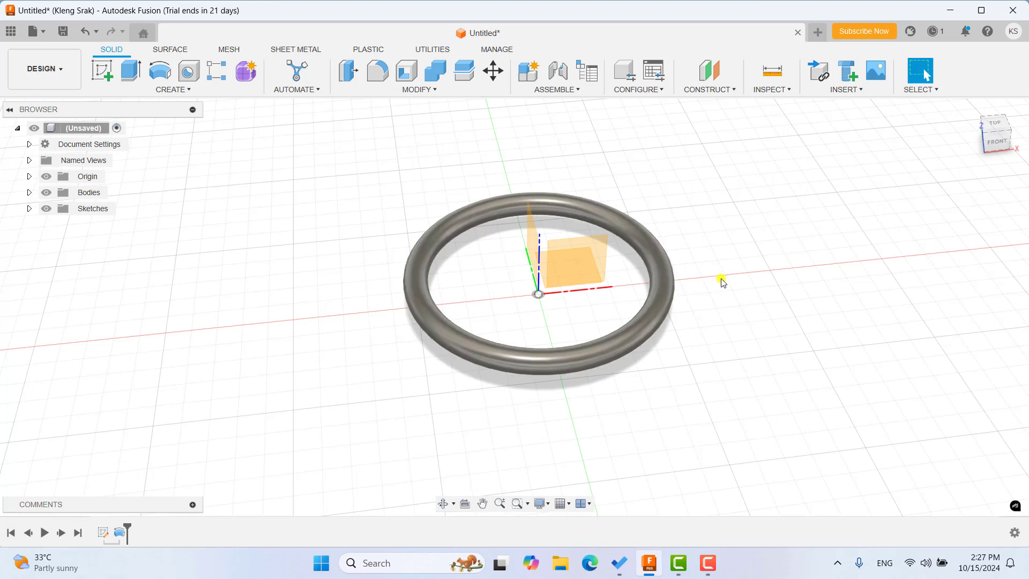
{"action": "middle_click_drag", "start_coordinate": [741, 266], "coordinate": [554, 266]}
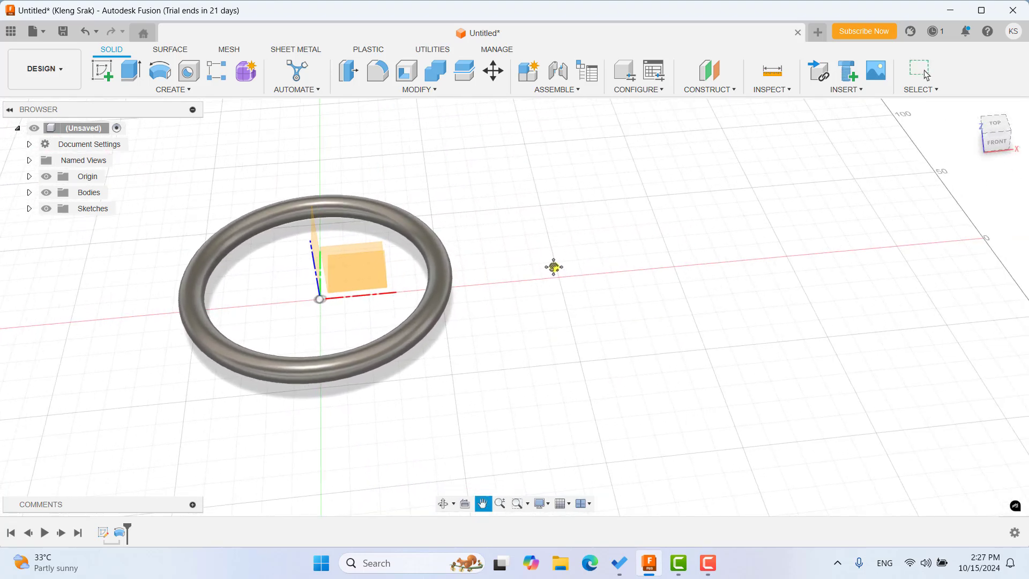
{"action": "left_click", "coordinate": [102, 71]}
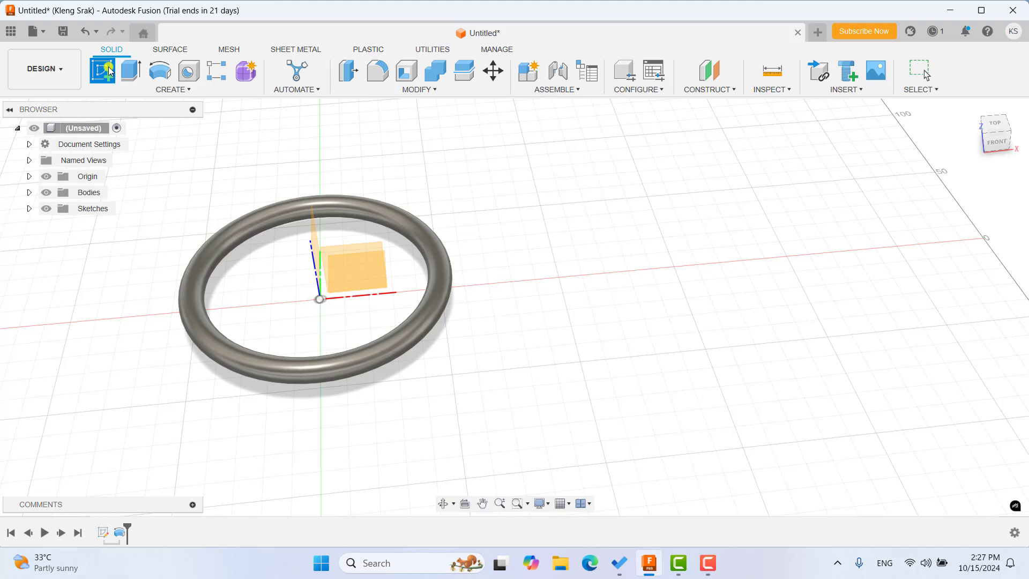
{"action": "left_click", "coordinate": [359, 270]}
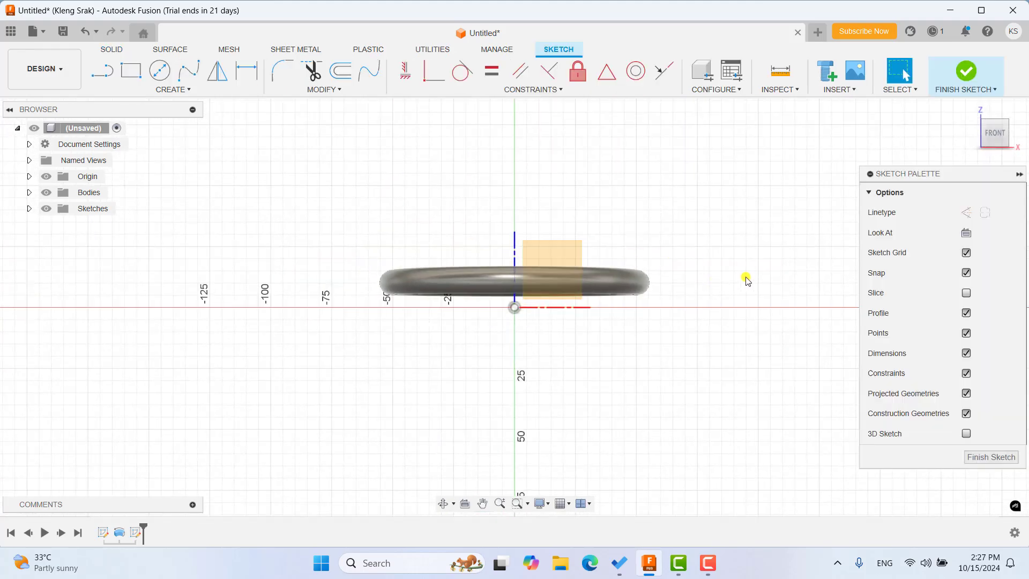
{"action": "middle_click_drag", "start_coordinate": [747, 280], "coordinate": [712, 281], "text": "shift"}
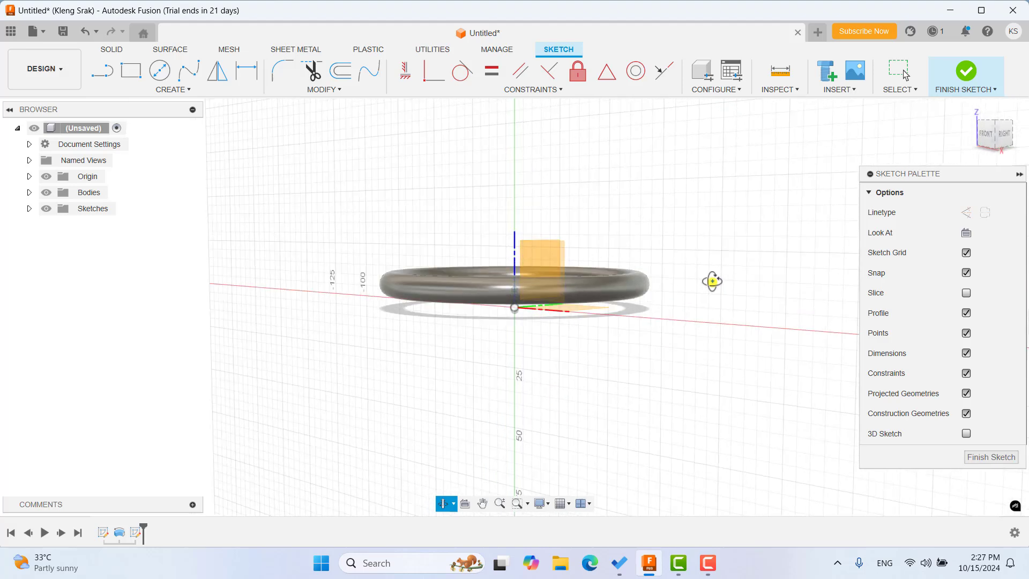
{"action": "left_click", "coordinate": [986, 137]}
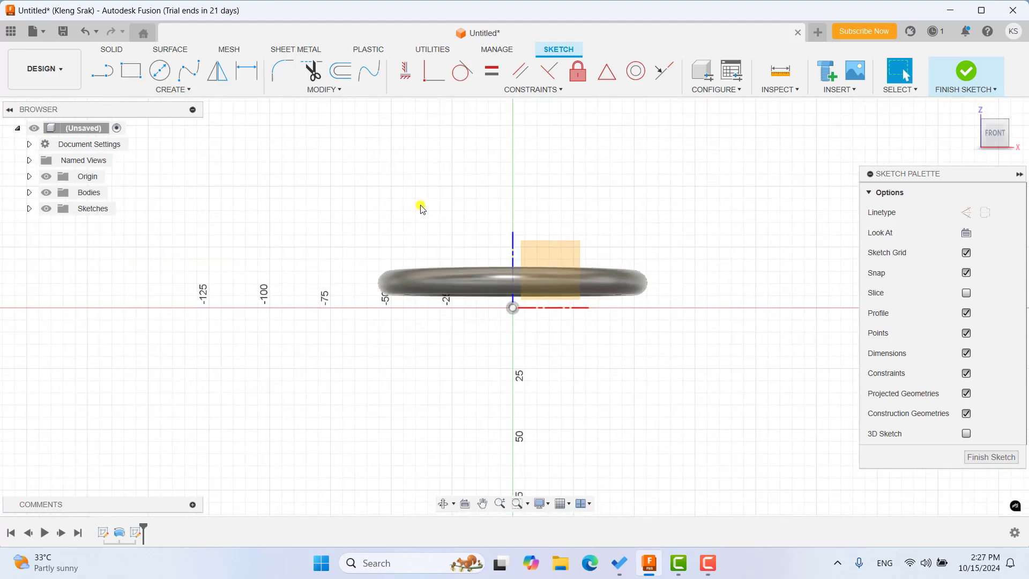
Step: Draw a 2-point rectangle right of the ring, deleting a stray line, and finish the sketch
{"action": "left_click", "coordinate": [131, 73]}
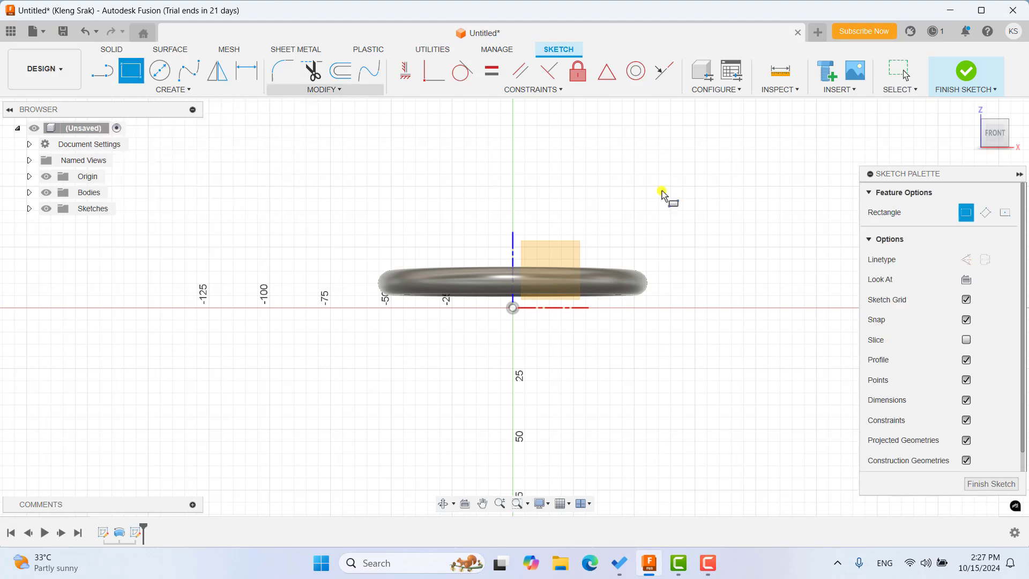
{"action": "left_click", "coordinate": [756, 296]}
{"action": "left_click", "coordinate": [755, 201]}
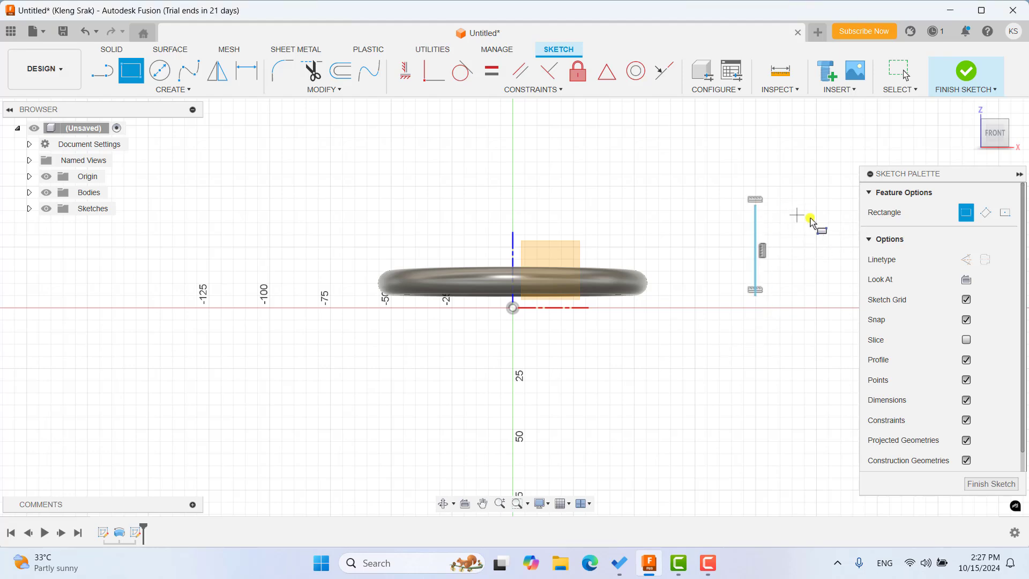
{"action": "key", "text": "Escape"}
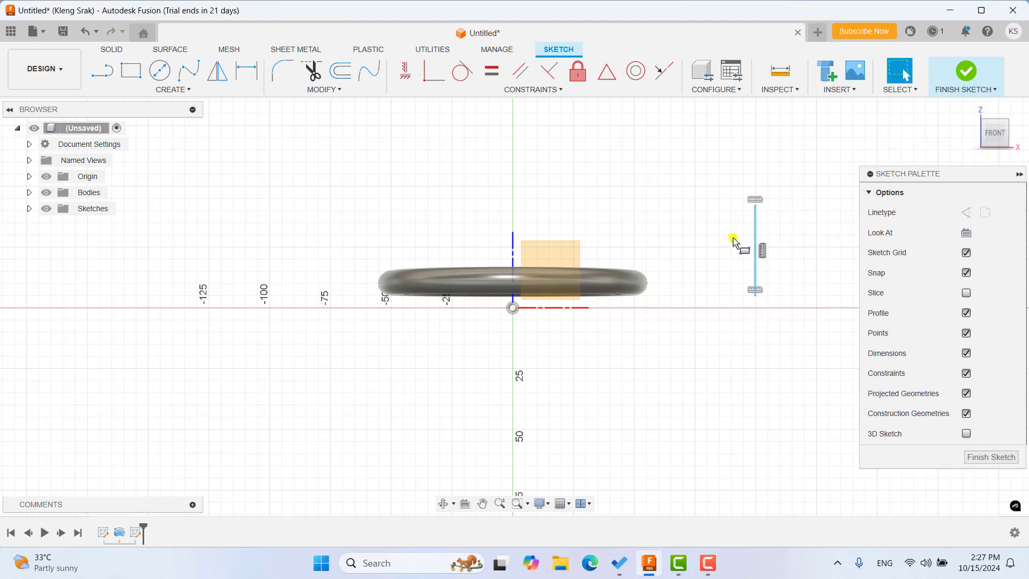
{"action": "left_click", "coordinate": [758, 254]}
{"action": "key", "text": "Delete"}
{"action": "key", "text": "r"}
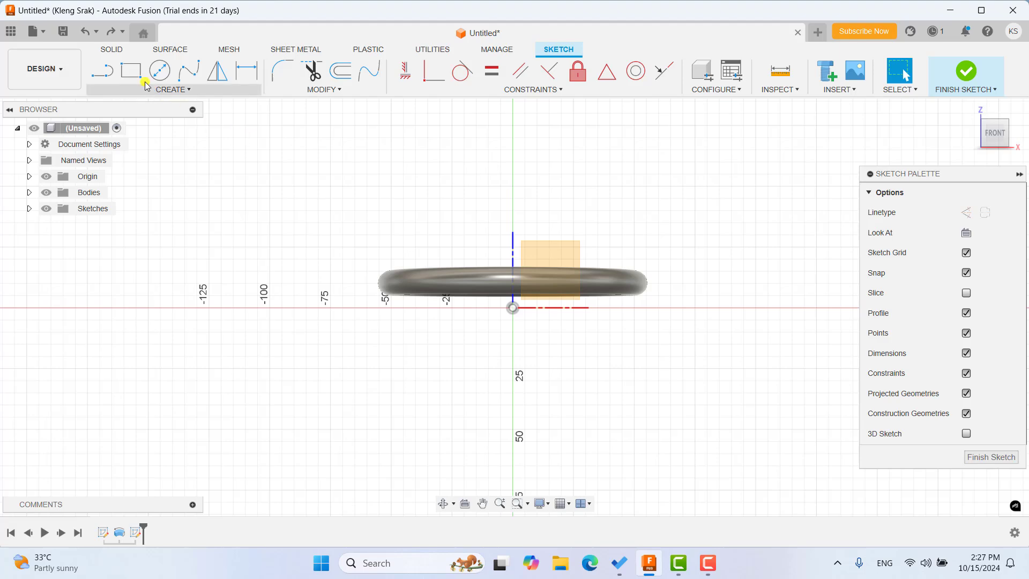
{"action": "left_click", "coordinate": [731, 283]}
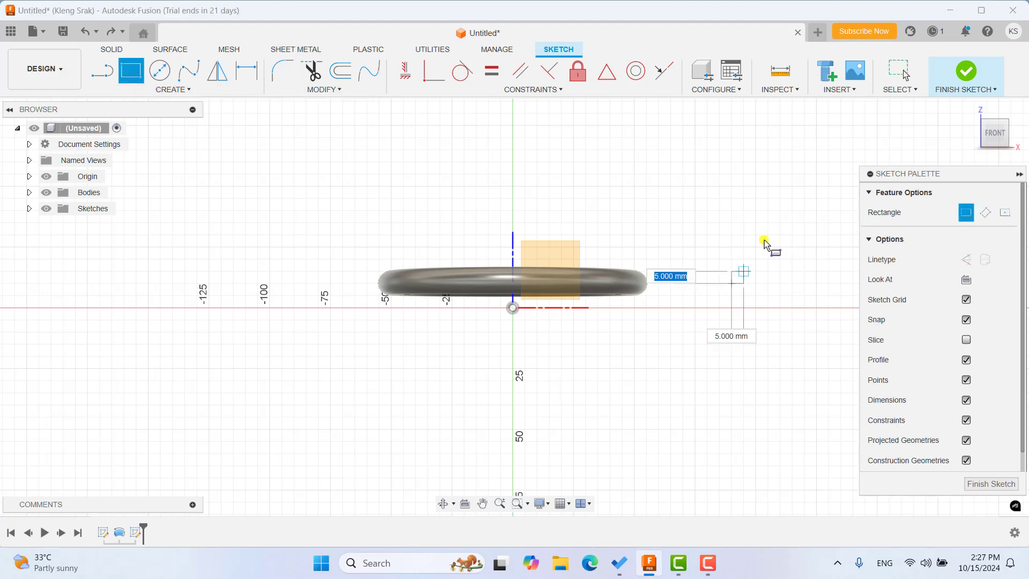
{"action": "left_click", "coordinate": [805, 187]}
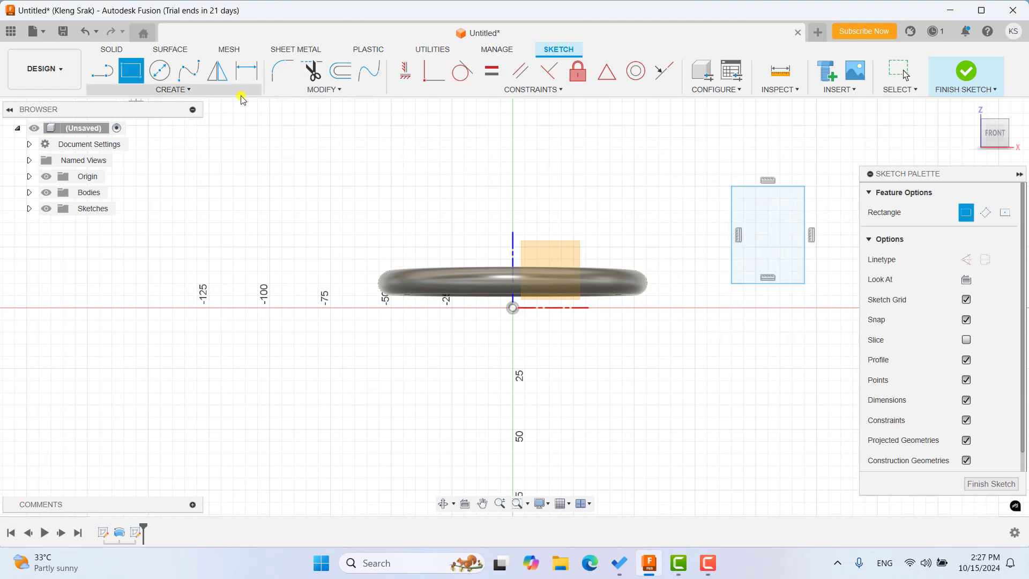
{"action": "left_click", "coordinate": [957, 85]}
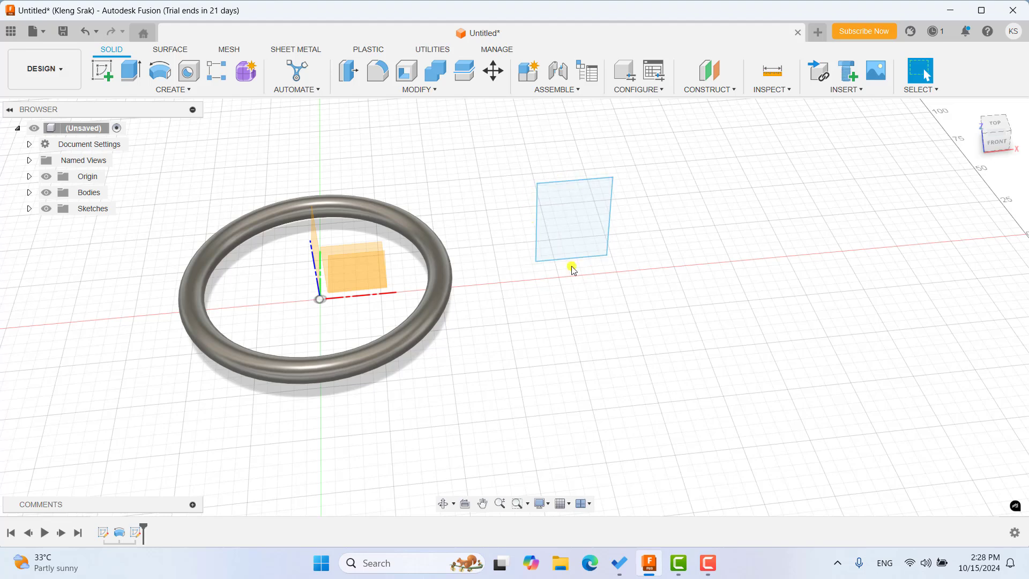
Step: Reopen the rectangle sketch and draw a 25 × 20 mm rectangle overlapping it
{"action": "right_click", "coordinate": [134, 532]}
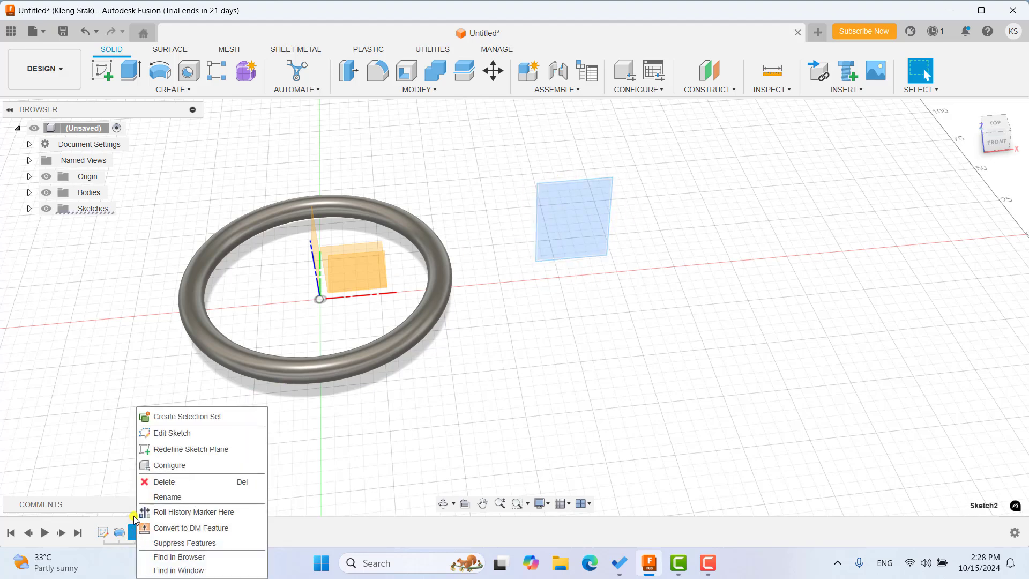
{"action": "left_click", "coordinate": [187, 436]}
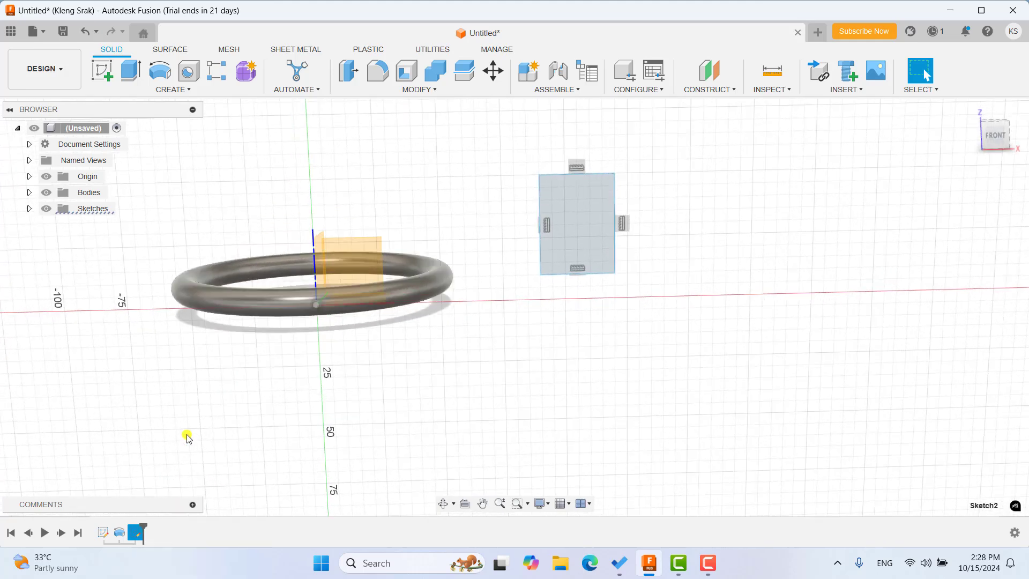
{"action": "left_click", "coordinate": [121, 73]}
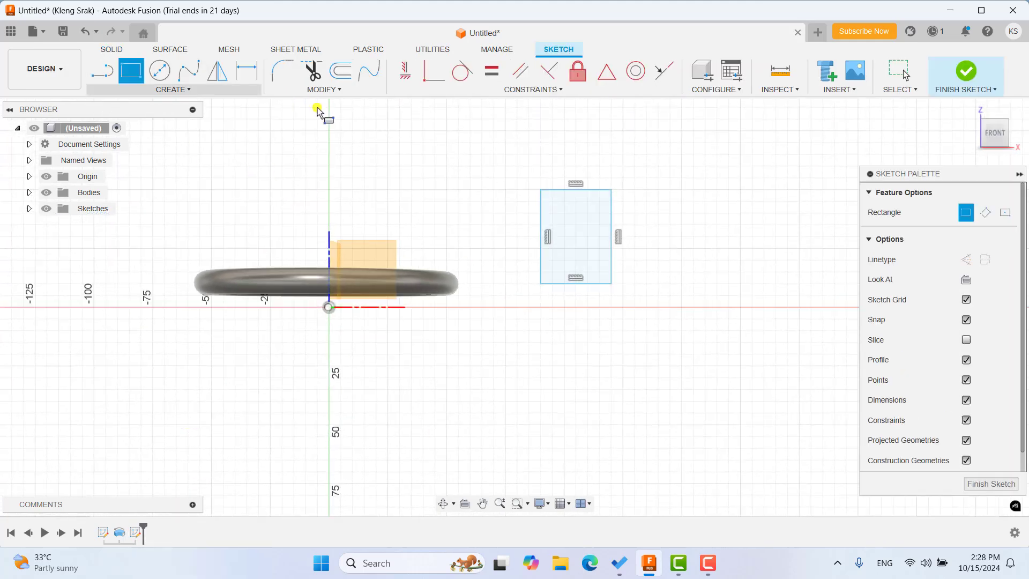
{"action": "left_click", "coordinate": [600, 202]}
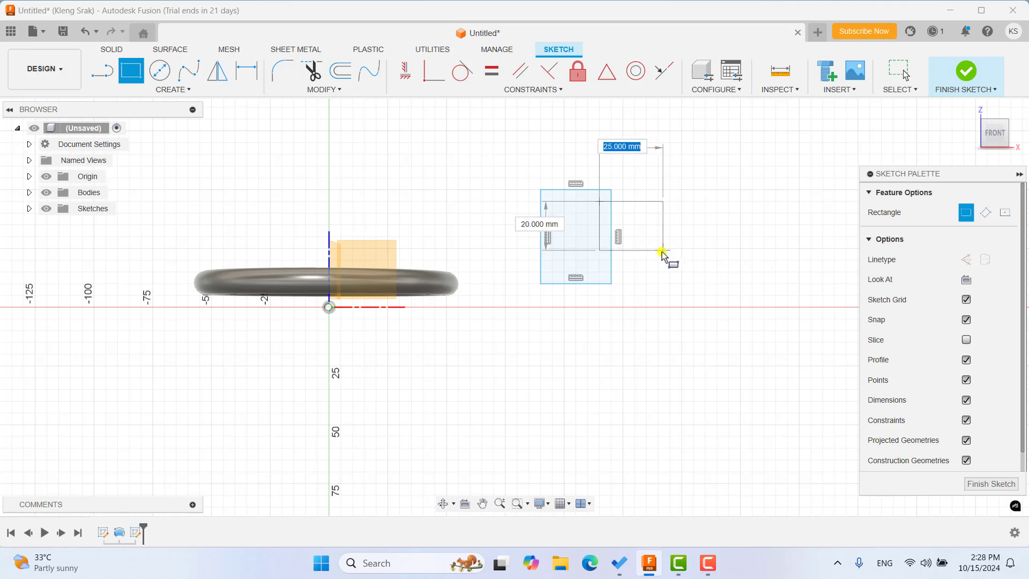
{"action": "left_click", "coordinate": [661, 252]}
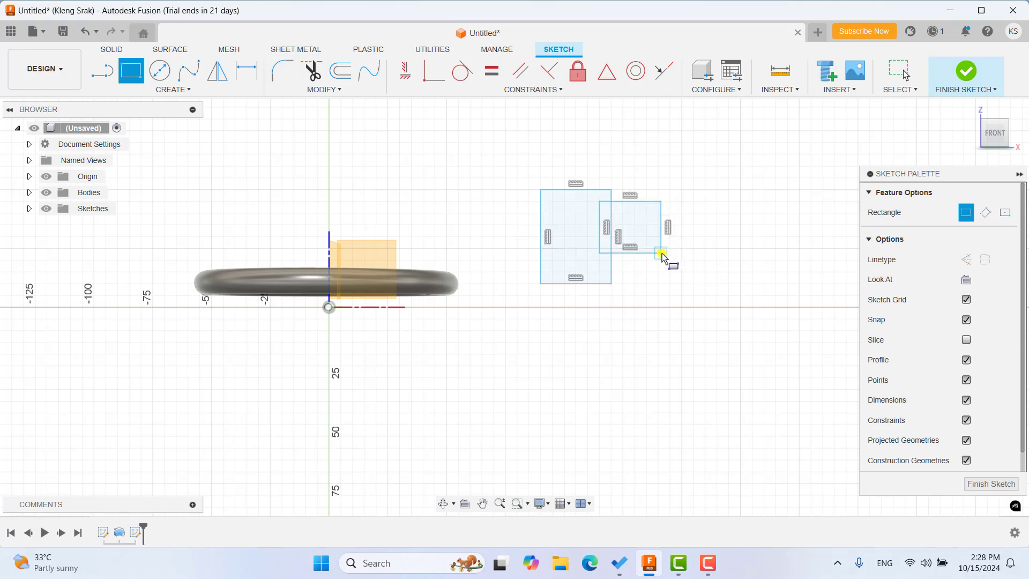
Step: Trim the overlapping stubs and shared edge to merge both rectangles into one outline
{"action": "left_click", "coordinate": [311, 71]}
{"action": "left_click", "coordinate": [602, 219]}
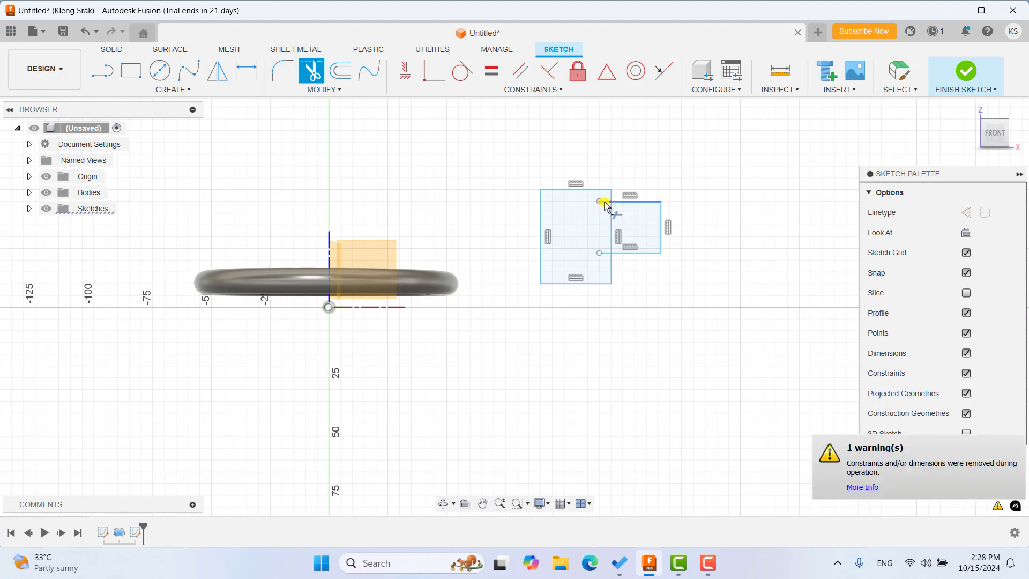
{"action": "left_click", "coordinate": [604, 201]}
{"action": "left_click", "coordinate": [605, 253]}
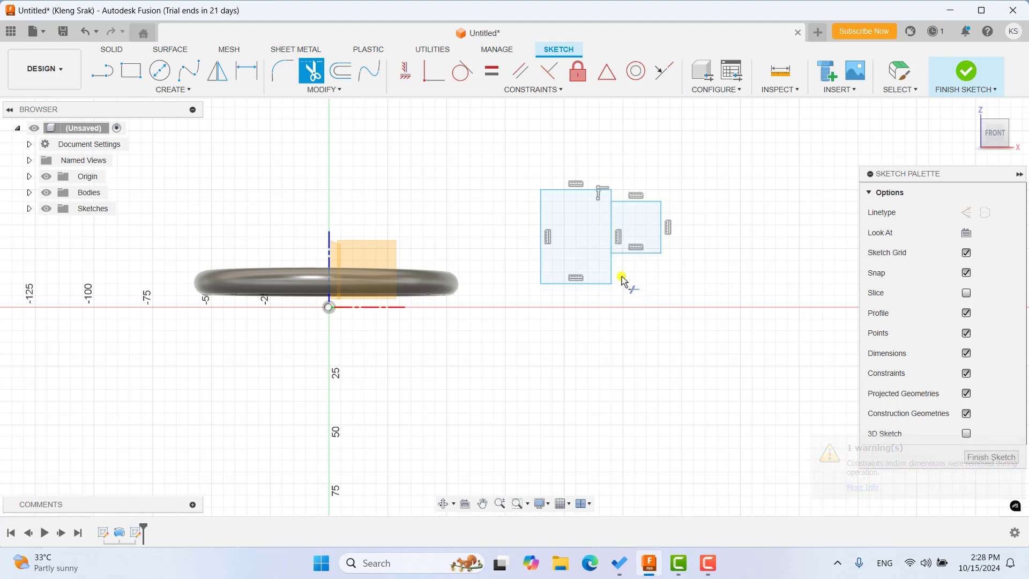
{"action": "left_click", "coordinate": [613, 223]}
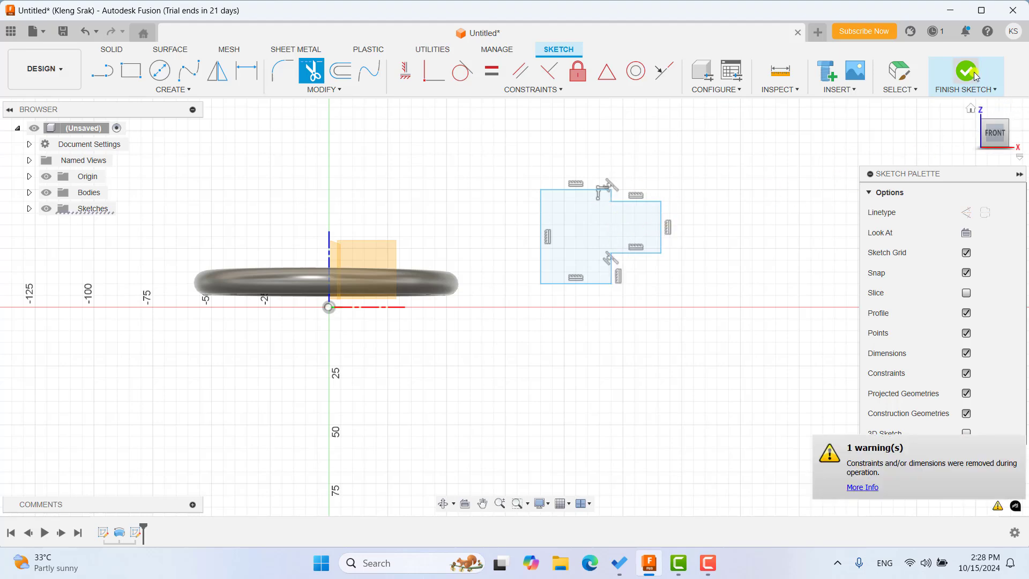
{"action": "middle_click_drag", "start_coordinate": [910, 104], "coordinate": [637, 255], "text": "shift"}
Step: Finish the stepped sketch, then preview a partial revolve of it and cancel it
{"action": "key", "text": "Escape"}
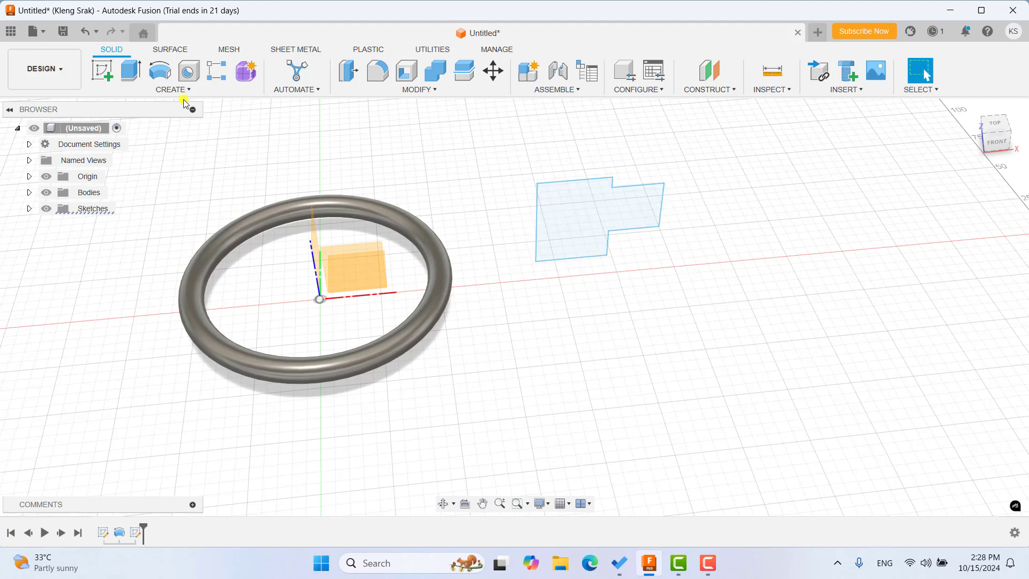
{"action": "left_click", "coordinate": [164, 79]}
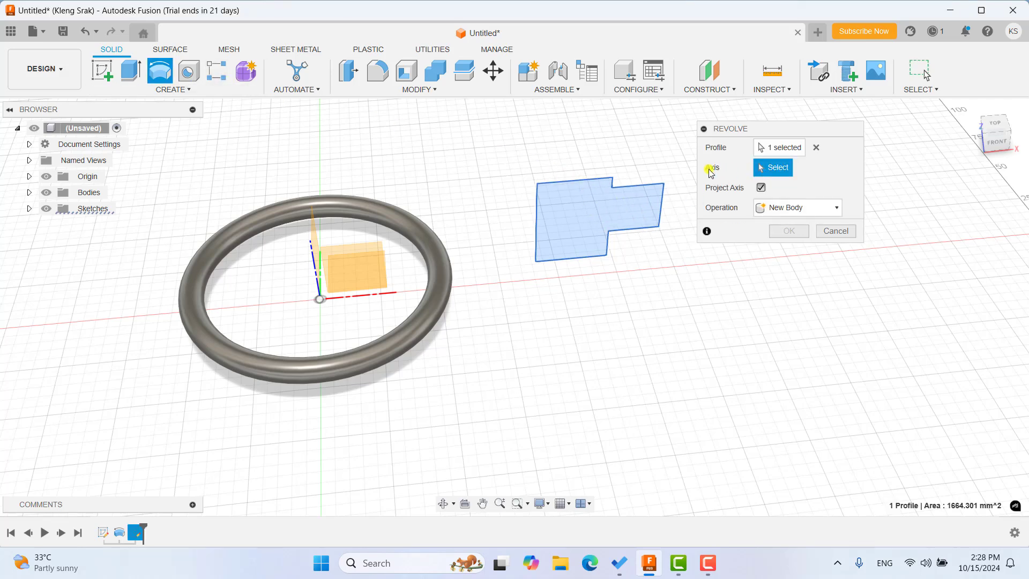
{"action": "left_click", "coordinate": [535, 217]}
{"action": "scroll", "coordinate": [598, 330], "scroll_direction": "up", "scroll_amount": 1}
{"action": "scroll", "coordinate": [599, 333], "scroll_direction": "down", "scroll_amount": 2}
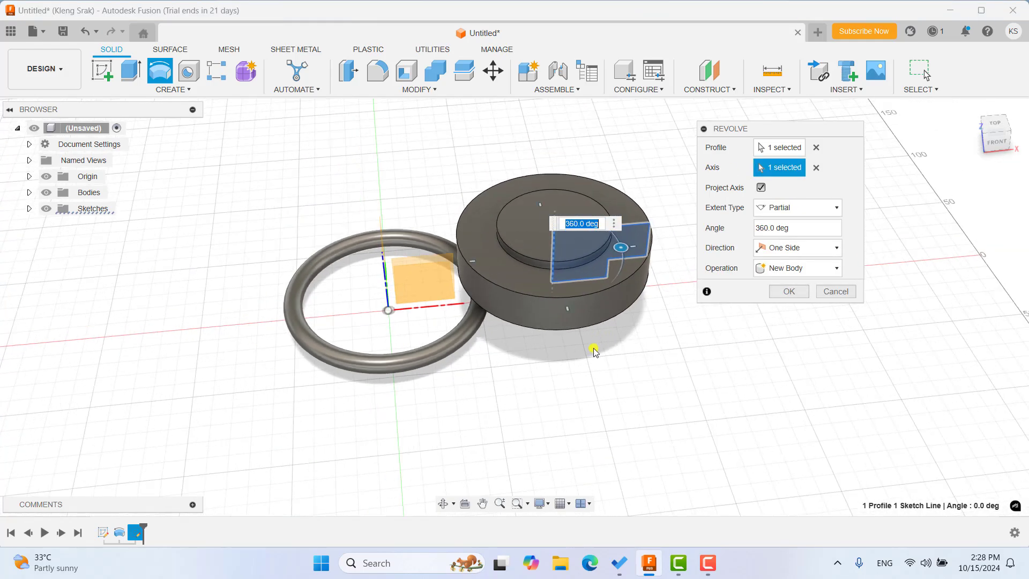
{"action": "mouse_move", "coordinate": [571, 371]}
{"action": "middle_mouse_down", "text": "shift"}
{"action": "mouse_move", "coordinate": [576, 333]}
{"action": "mouse_move", "coordinate": [597, 305]}
{"action": "mouse_move", "coordinate": [554, 338]}
{"action": "mouse_move", "coordinate": [492, 349]}
{"action": "mouse_move", "coordinate": [533, 363]}
{"action": "mouse_move", "coordinate": [523, 368]}
{"action": "mouse_move", "coordinate": [588, 361]}
{"action": "middle_mouse_up", "text": "shift"}
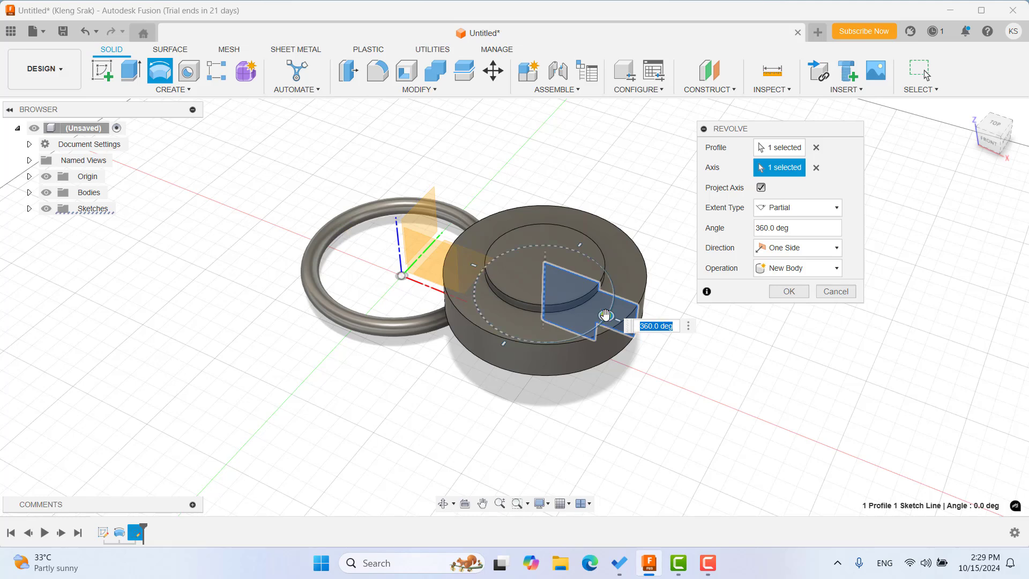
{"action": "mouse_move", "coordinate": [606, 315]}
{"action": "left_mouse_down"}
{"action": "mouse_move", "coordinate": [582, 279]}
{"action": "mouse_move", "coordinate": [523, 233]}
{"action": "mouse_move", "coordinate": [538, 316]}
{"action": "left_mouse_up"}
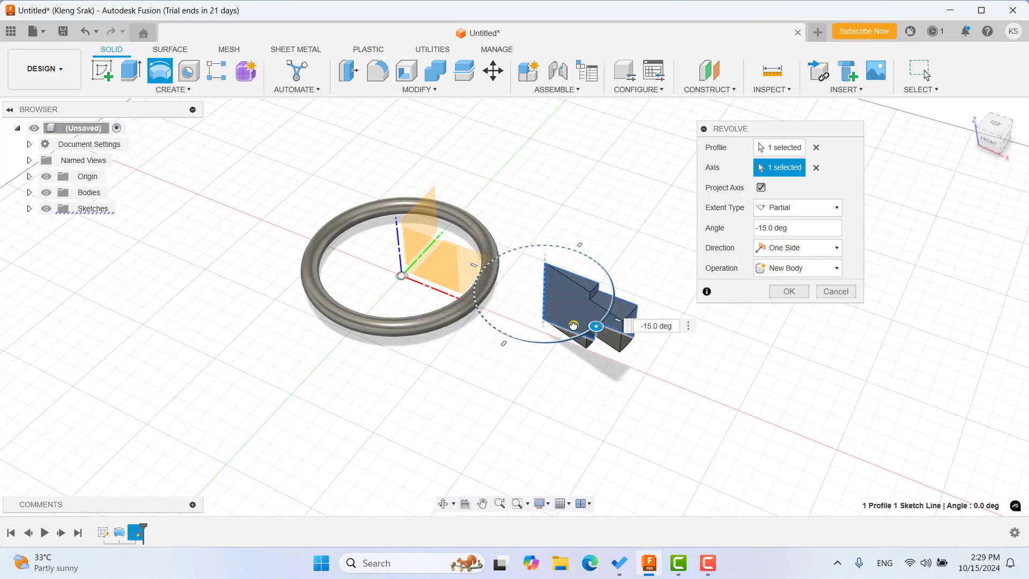
{"action": "left_click", "coordinate": [836, 293]}
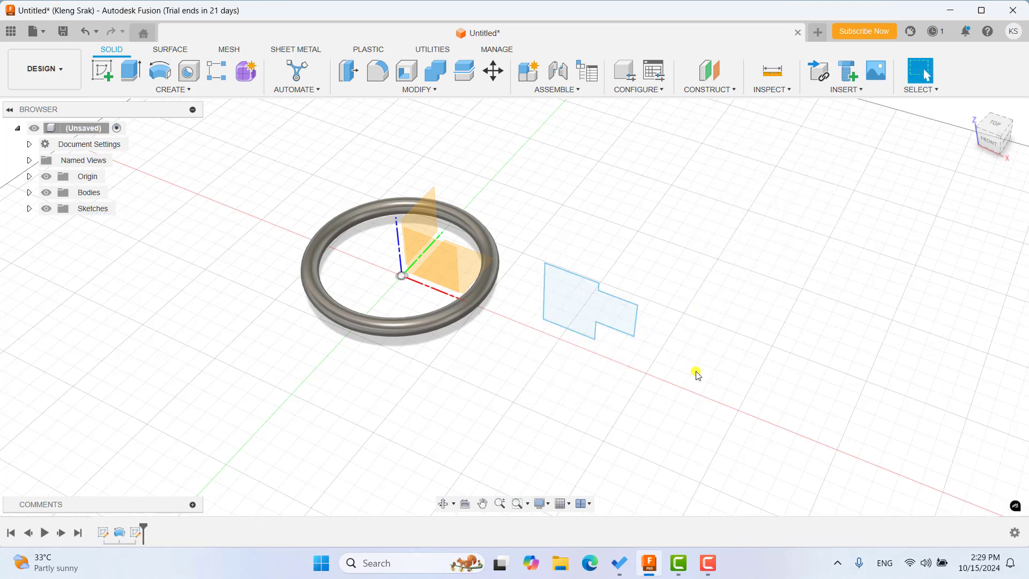
{"action": "mouse_move", "coordinate": [692, 383]}
{"action": "middle_mouse_down", "text": "shift"}
{"action": "mouse_move", "coordinate": [695, 365]}
{"action": "mouse_move", "coordinate": [638, 377]}
{"action": "mouse_move", "coordinate": [668, 332]}
{"action": "mouse_move", "coordinate": [636, 342]}
{"action": "middle_mouse_up", "text": "shift"}
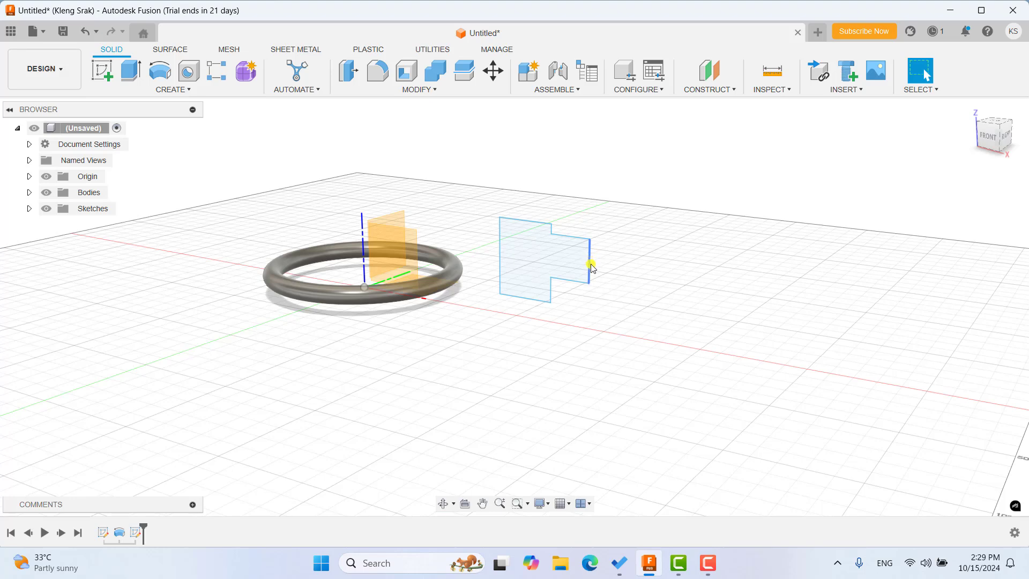
{"action": "left_click", "coordinate": [160, 70]}
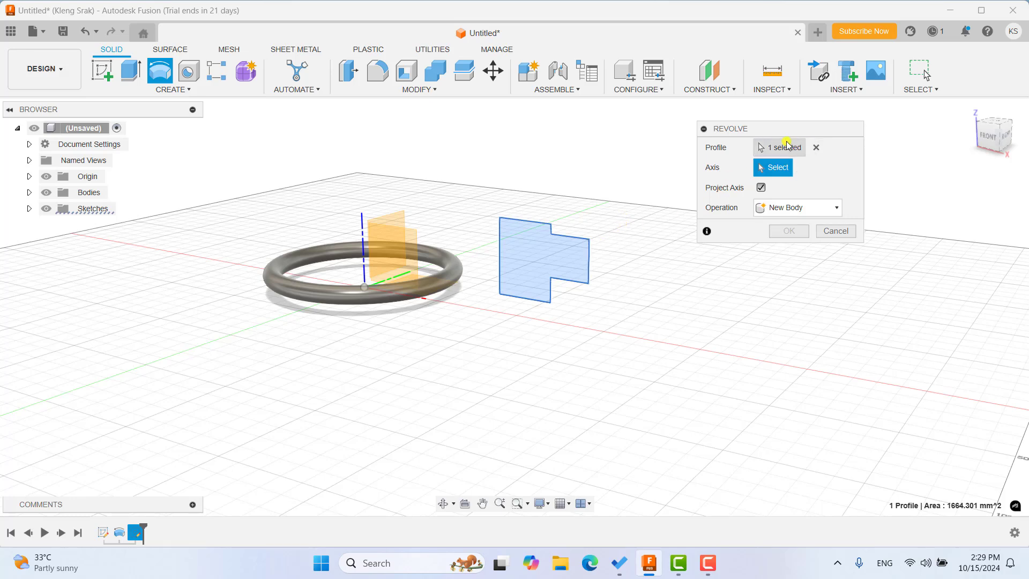
{"action": "left_click", "coordinate": [814, 150]}
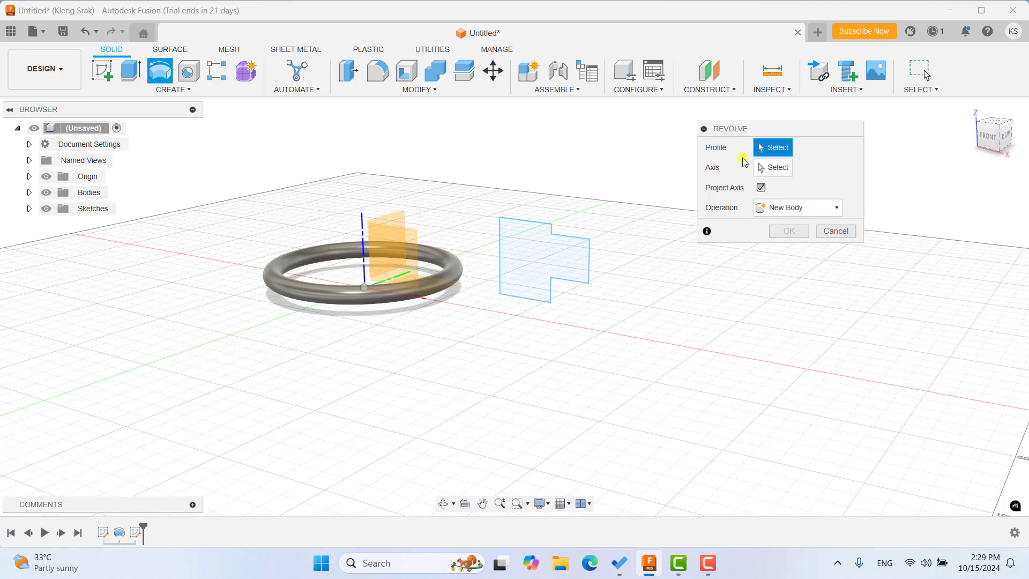
{"action": "left_click", "coordinate": [546, 250]}
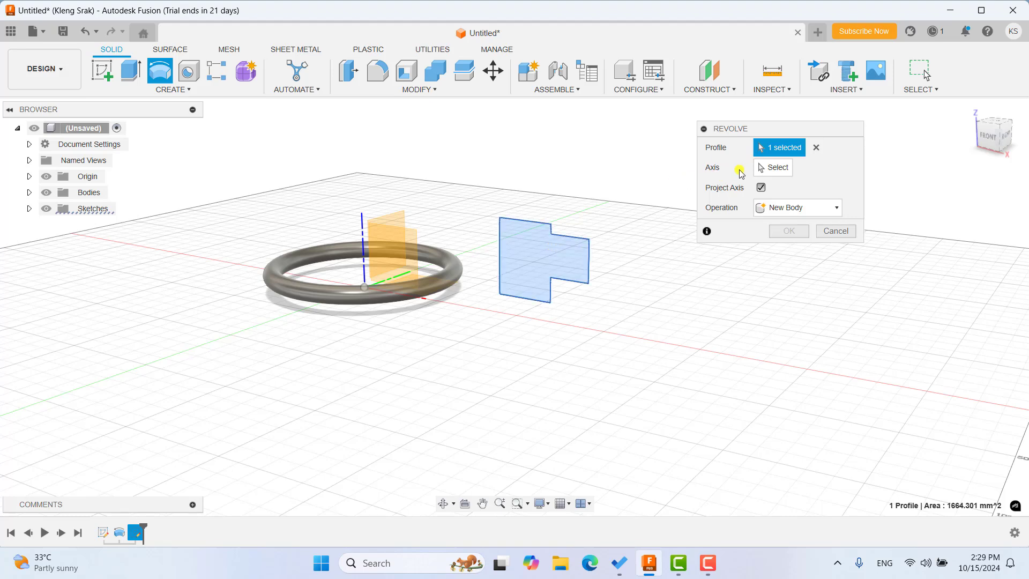
{"action": "left_click", "coordinate": [774, 169]}
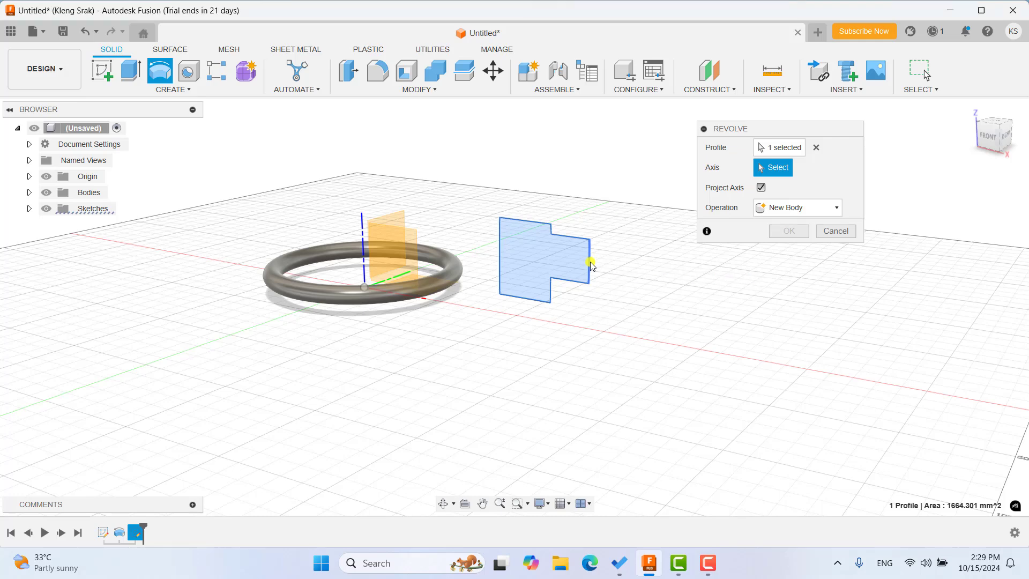
{"action": "left_click", "coordinate": [592, 279]}
{"action": "scroll", "coordinate": [598, 335], "scroll_direction": "down", "scroll_amount": 2}
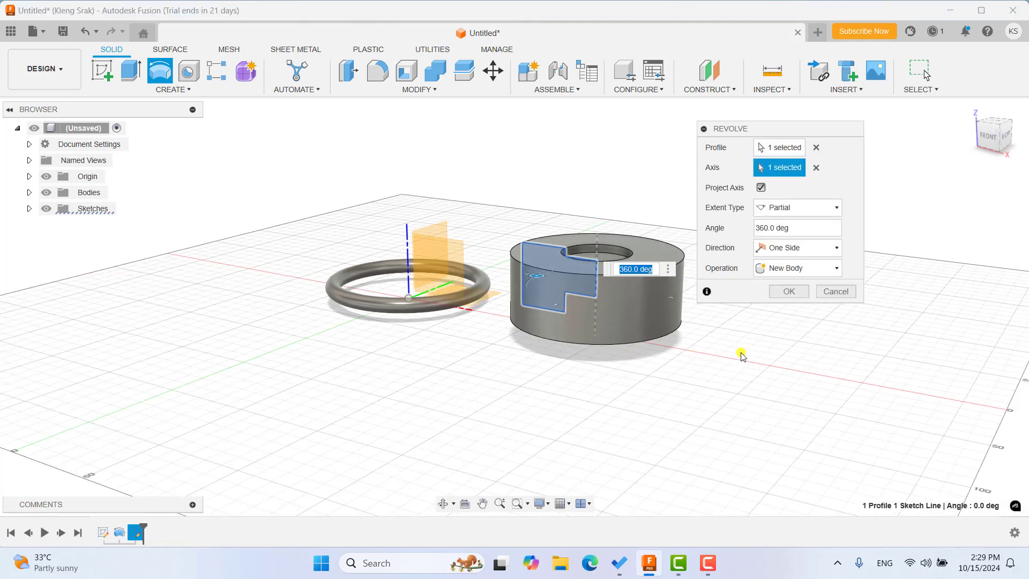
{"action": "mouse_move", "coordinate": [741, 349]}
{"action": "middle_mouse_down", "text": "shift"}
{"action": "mouse_move", "coordinate": [663, 409]}
{"action": "mouse_move", "coordinate": [647, 333]}
{"action": "mouse_move", "coordinate": [700, 305]}
{"action": "mouse_move", "coordinate": [675, 291]}
{"action": "mouse_move", "coordinate": [687, 333]}
{"action": "mouse_move", "coordinate": [747, 404]}
{"action": "mouse_move", "coordinate": [678, 347]}
{"action": "mouse_move", "coordinate": [741, 379]}
{"action": "mouse_move", "coordinate": [723, 355]}
{"action": "mouse_move", "coordinate": [726, 367]}
{"action": "mouse_move", "coordinate": [678, 377]}
{"action": "middle_mouse_up", "text": "shift"}
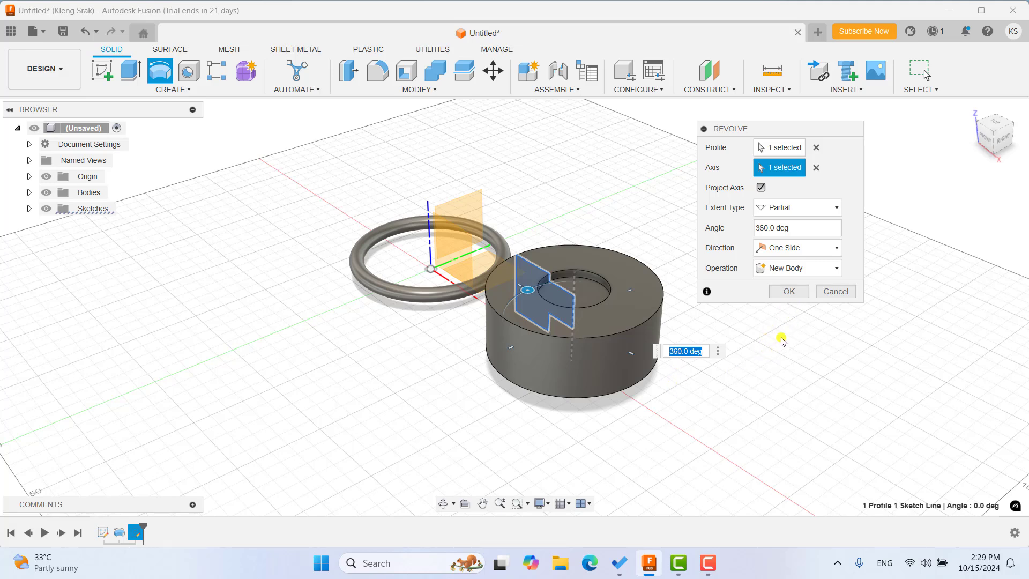
{"action": "left_click", "coordinate": [837, 294]}
Step: Reorient the view around the ring and select the stepped sketch profile
{"action": "middle_click_drag", "start_coordinate": [711, 324], "coordinate": [693, 318]}
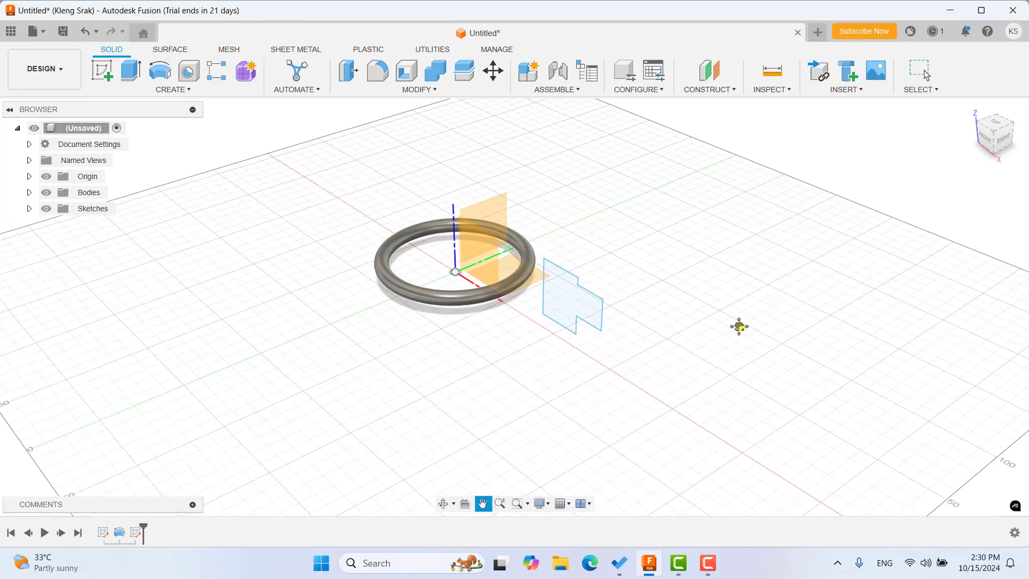
{"action": "key", "text": "Escape"}
{"action": "mouse_move", "coordinate": [616, 391]}
{"action": "middle_mouse_down", "text": "shift"}
{"action": "mouse_move", "coordinate": [678, 391]}
{"action": "mouse_move", "coordinate": [634, 396]}
{"action": "mouse_move", "coordinate": [651, 343]}
{"action": "middle_mouse_up", "text": "shift"}
{"action": "scroll", "coordinate": [663, 327], "scroll_direction": "down", "scroll_amount": 2}
{"action": "scroll", "coordinate": [621, 331], "scroll_direction": "up", "scroll_amount": 2}
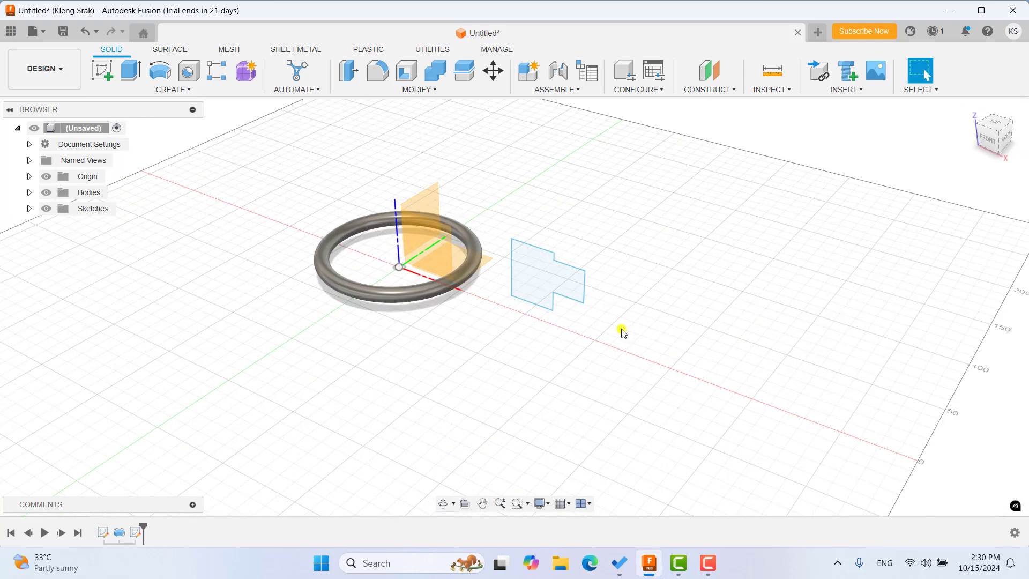
{"action": "scroll", "coordinate": [620, 332], "scroll_direction": "up", "scroll_amount": 2}
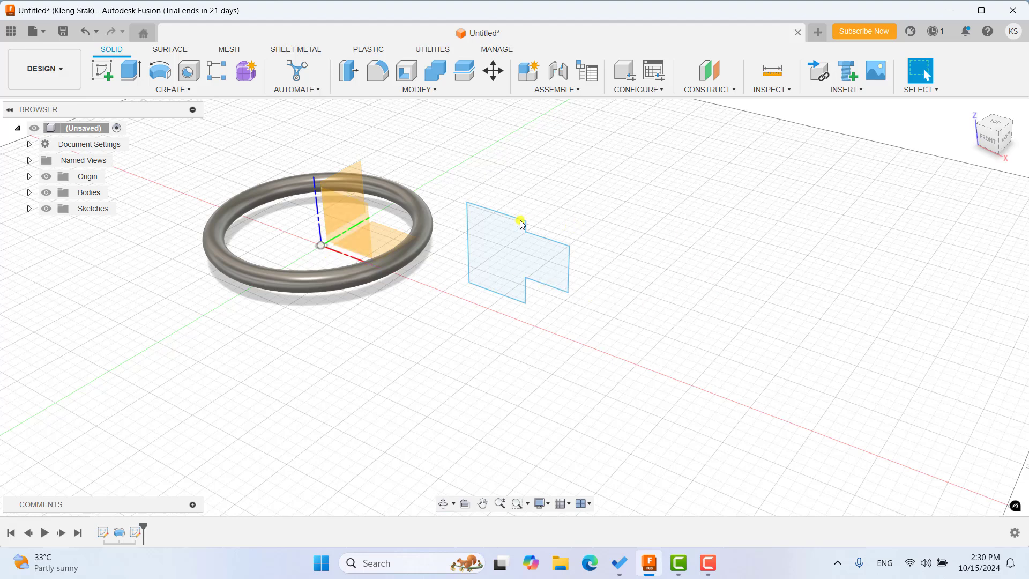
{"action": "left_click", "coordinate": [536, 256]}
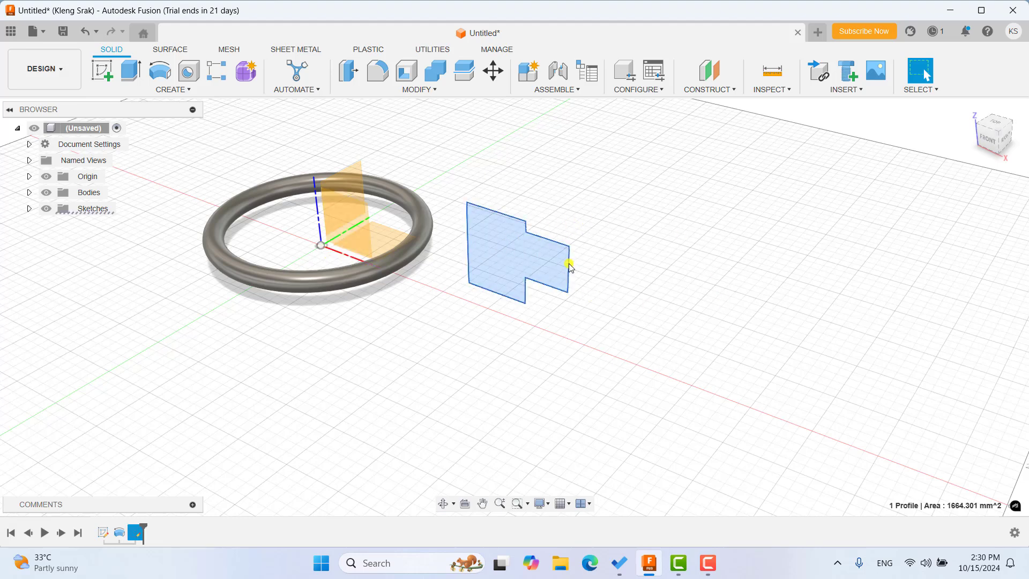
Step: Preview a full 360° revolve of the profile around the X axis, orbiting to inspect it
{"action": "left_click", "coordinate": [159, 71]}
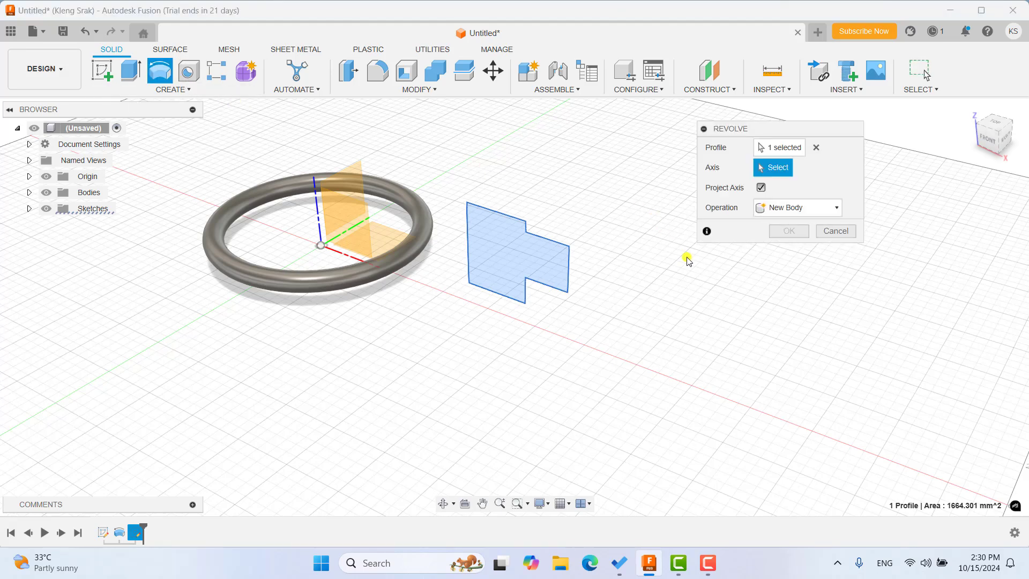
{"action": "left_click", "coordinate": [344, 255]}
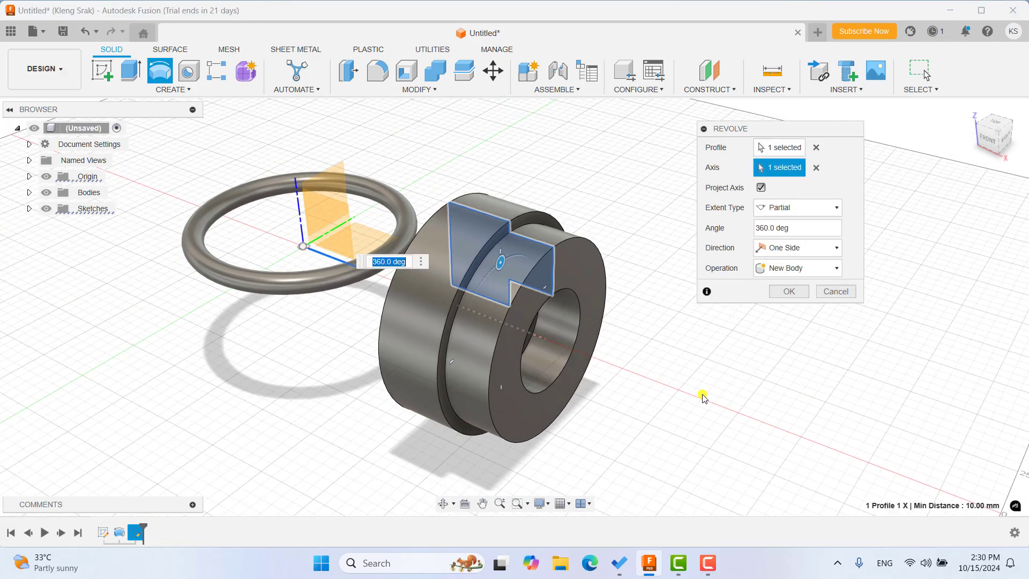
{"action": "mouse_move", "coordinate": [736, 424]}
{"action": "middle_mouse_down", "text": "shift"}
{"action": "mouse_move", "coordinate": [736, 384]}
{"action": "mouse_move", "coordinate": [789, 411]}
{"action": "mouse_move", "coordinate": [742, 421]}
{"action": "middle_mouse_up", "text": "shift"}
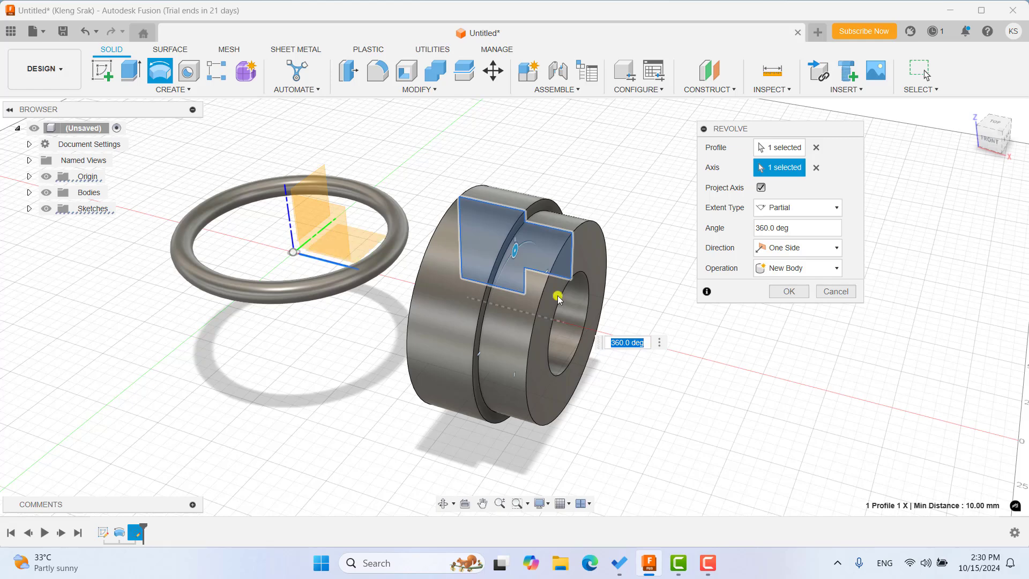
{"action": "middle_click_drag", "start_coordinate": [682, 411], "coordinate": [626, 370], "text": "shift"}
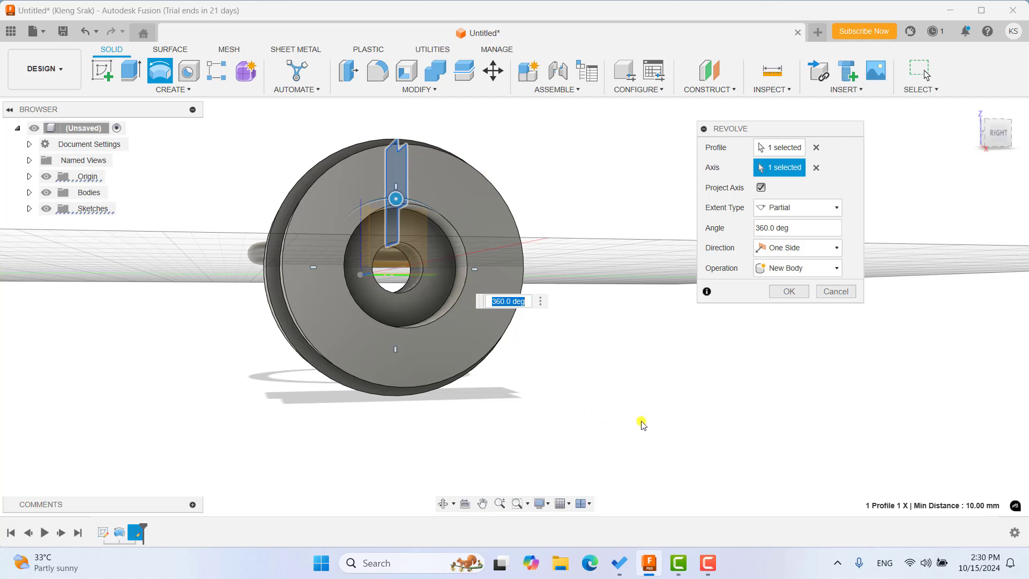
{"action": "middle_click_drag", "start_coordinate": [637, 415], "coordinate": [654, 427], "text": "shift"}
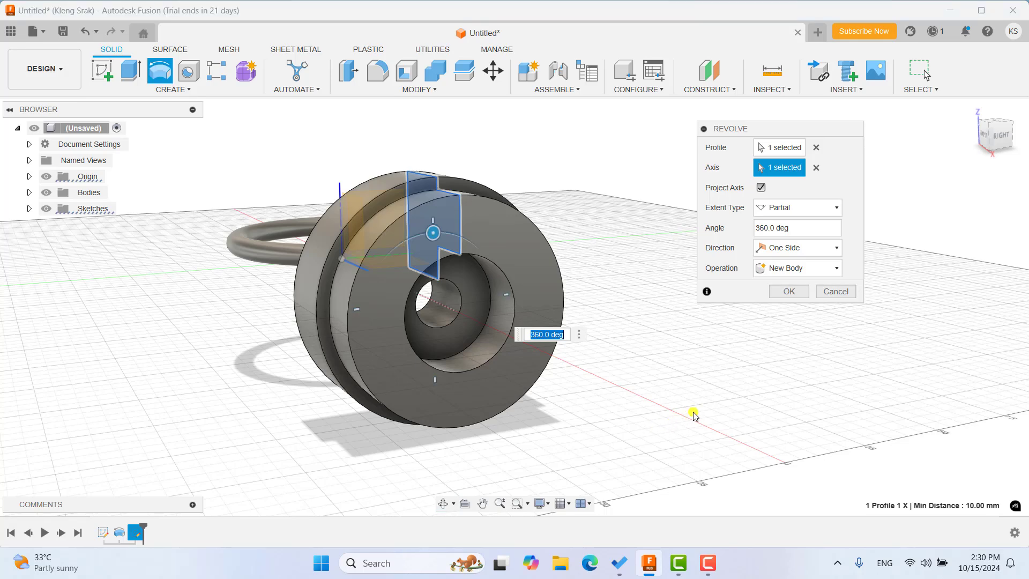
{"action": "left_click", "coordinate": [792, 292]}
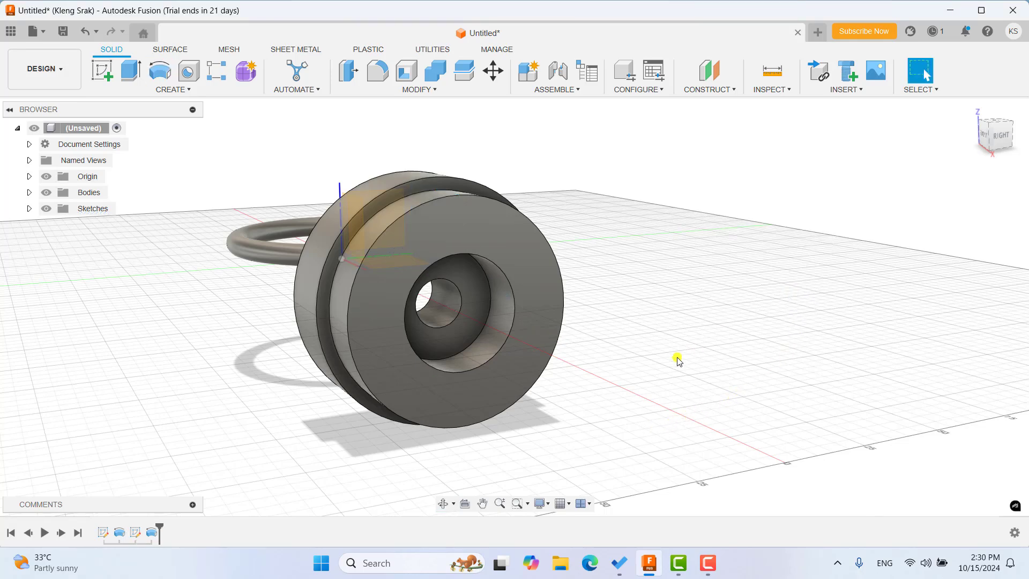
{"action": "scroll", "coordinate": [659, 407], "scroll_direction": "up", "scroll_amount": 2}
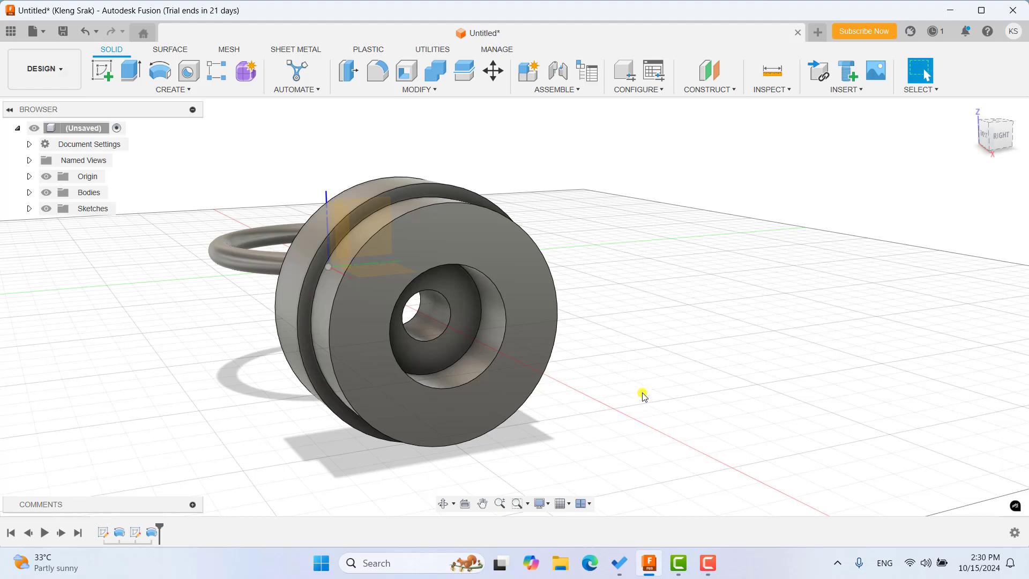
{"action": "mouse_move", "coordinate": [643, 396]}
{"action": "middle_mouse_down", "text": "shift"}
{"action": "mouse_move", "coordinate": [746, 425]}
{"action": "mouse_move", "coordinate": [724, 433]}
{"action": "mouse_move", "coordinate": [705, 416]}
{"action": "mouse_move", "coordinate": [696, 423]}
{"action": "middle_mouse_up", "text": "shift"}
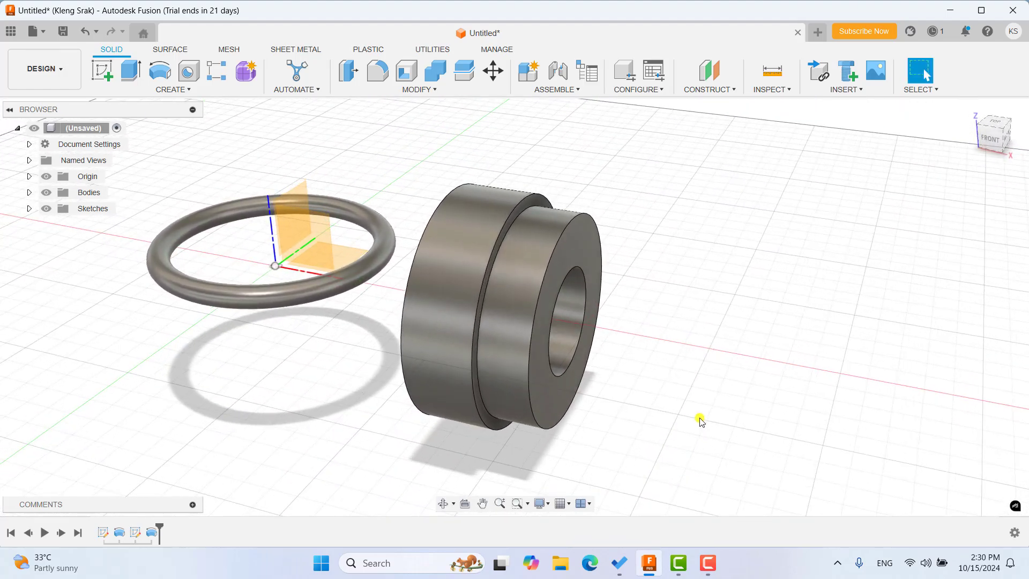